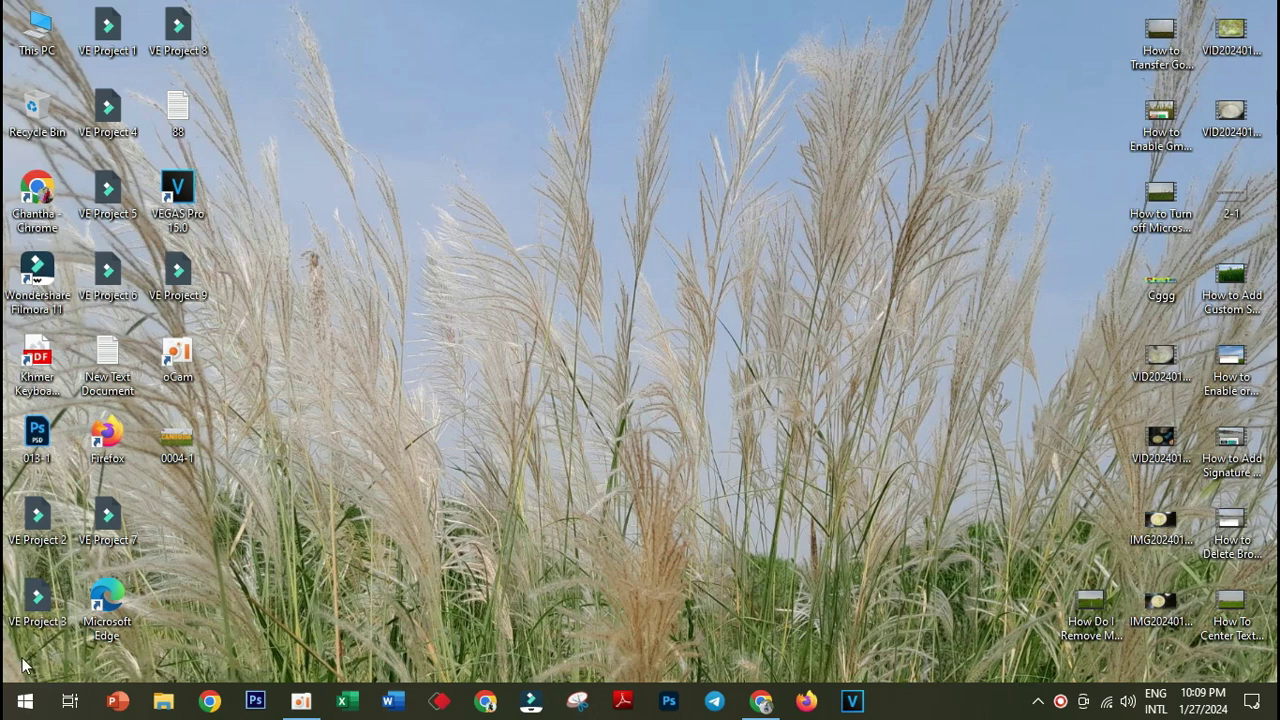
Step: Search Windows for %appdata% and open the matching file folder
{"action": "left_click", "coordinate": [25, 703]}
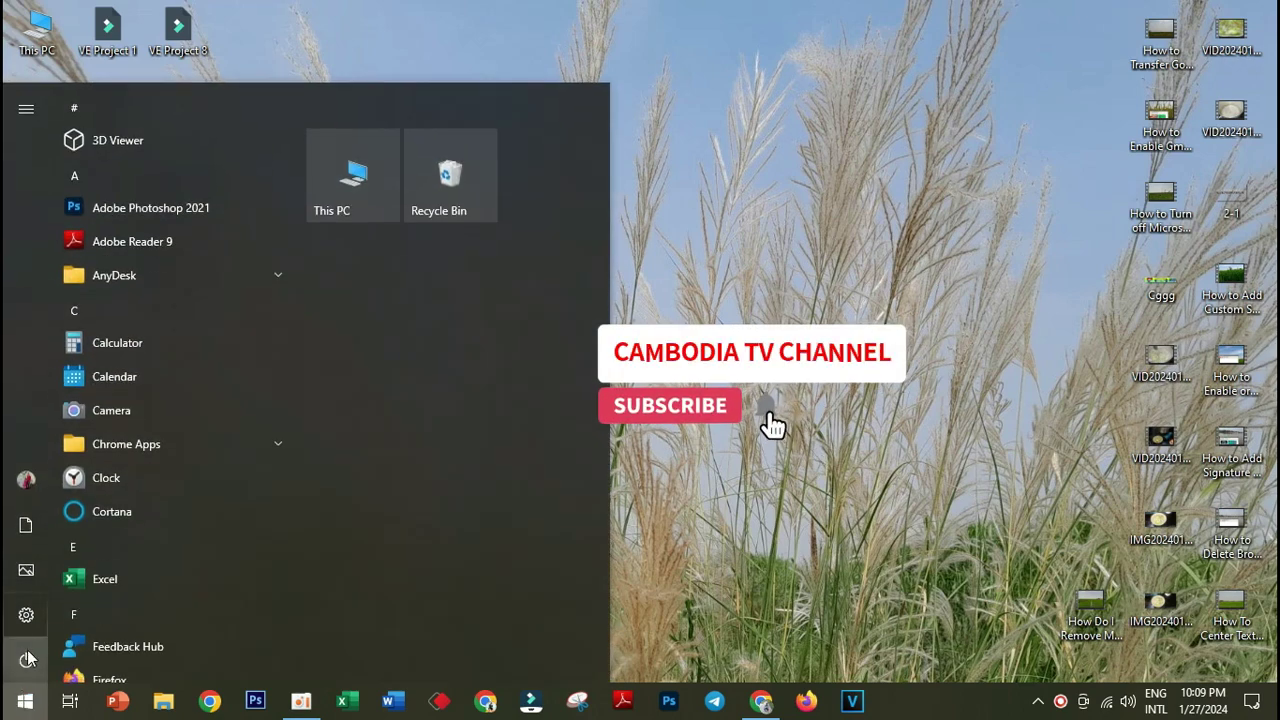
{"action": "mouse_move", "coordinate": [24, 625]}
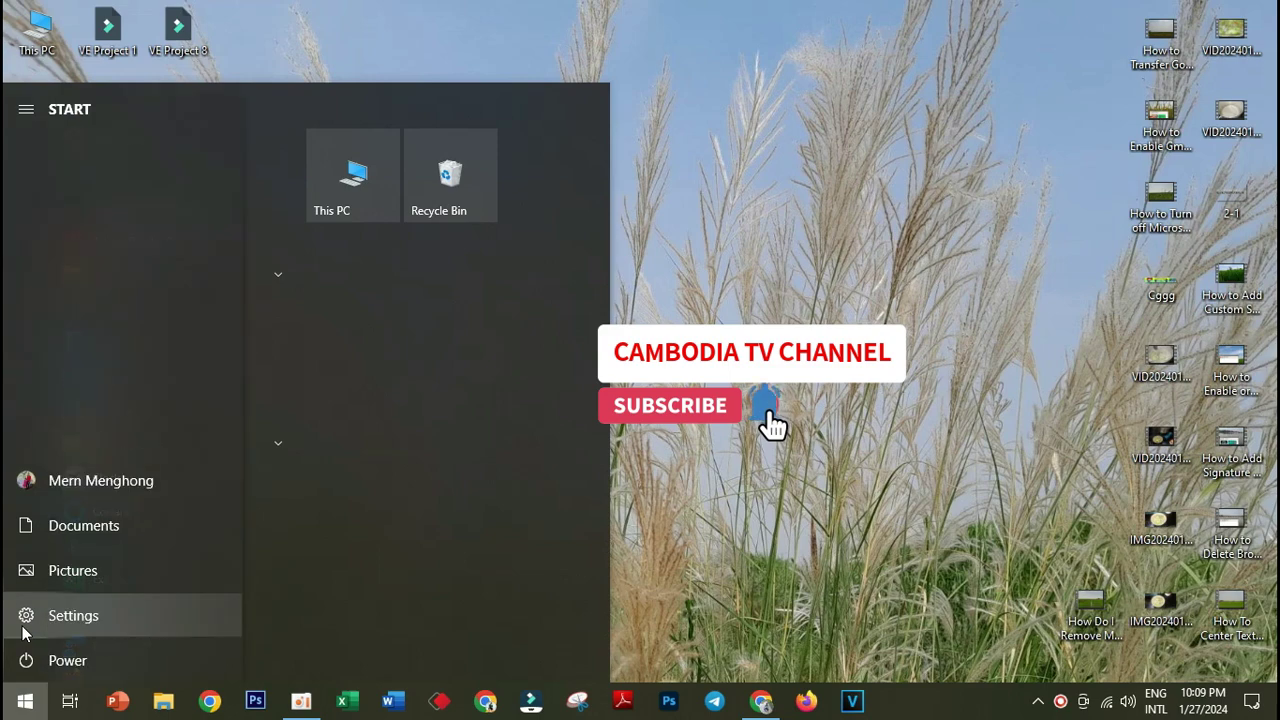
{"action": "right_click", "coordinate": [25, 703]}
{"action": "left_click", "coordinate": [85, 577]}
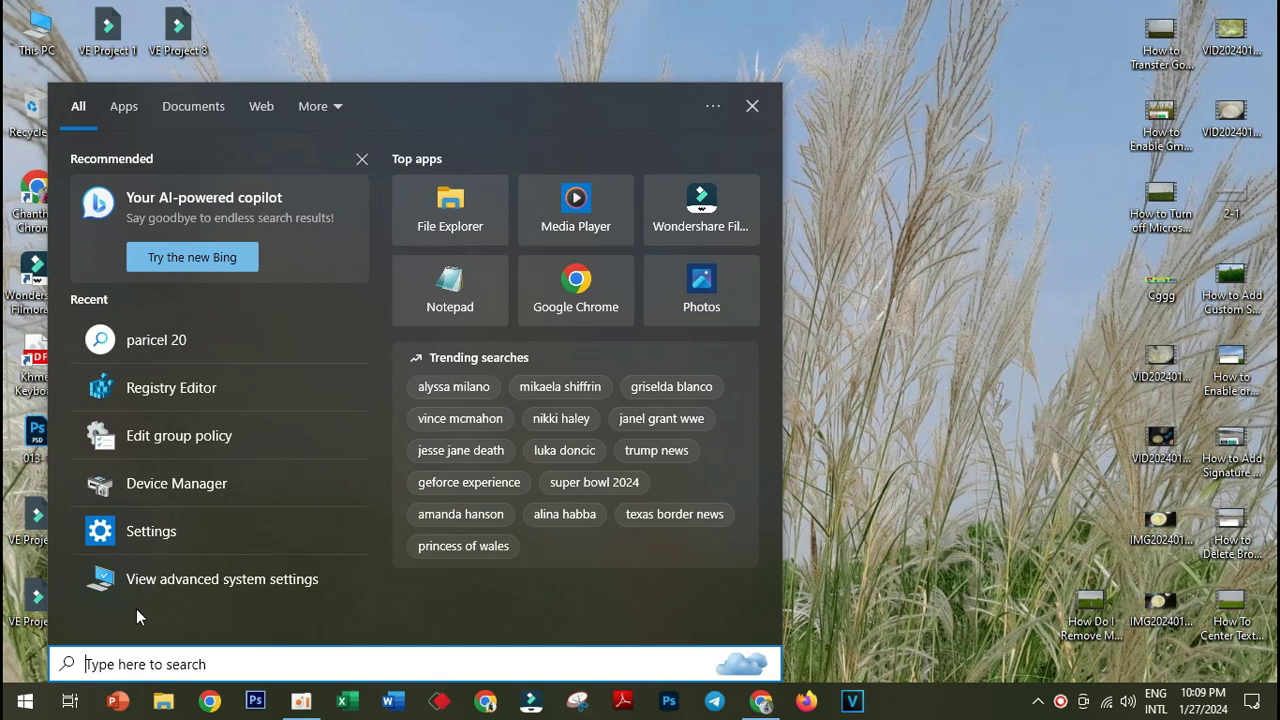
{"action": "type", "text": "%"}
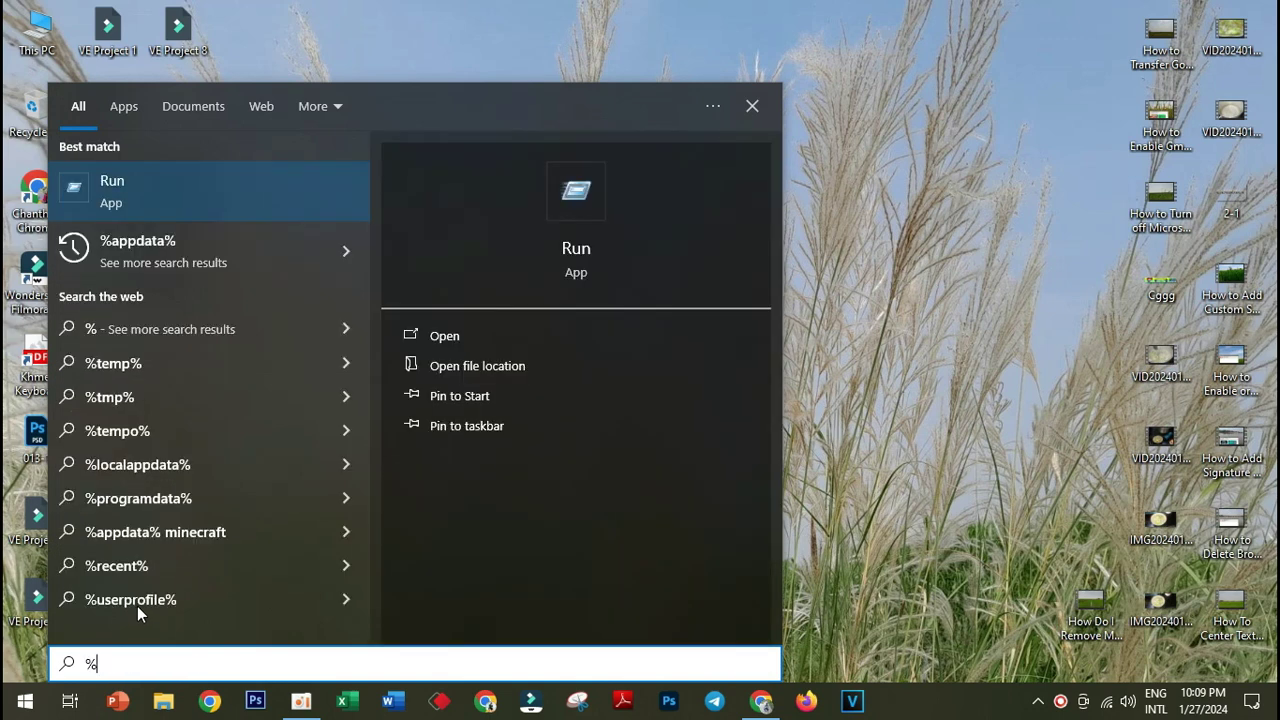
{"action": "type", "text": "app"}
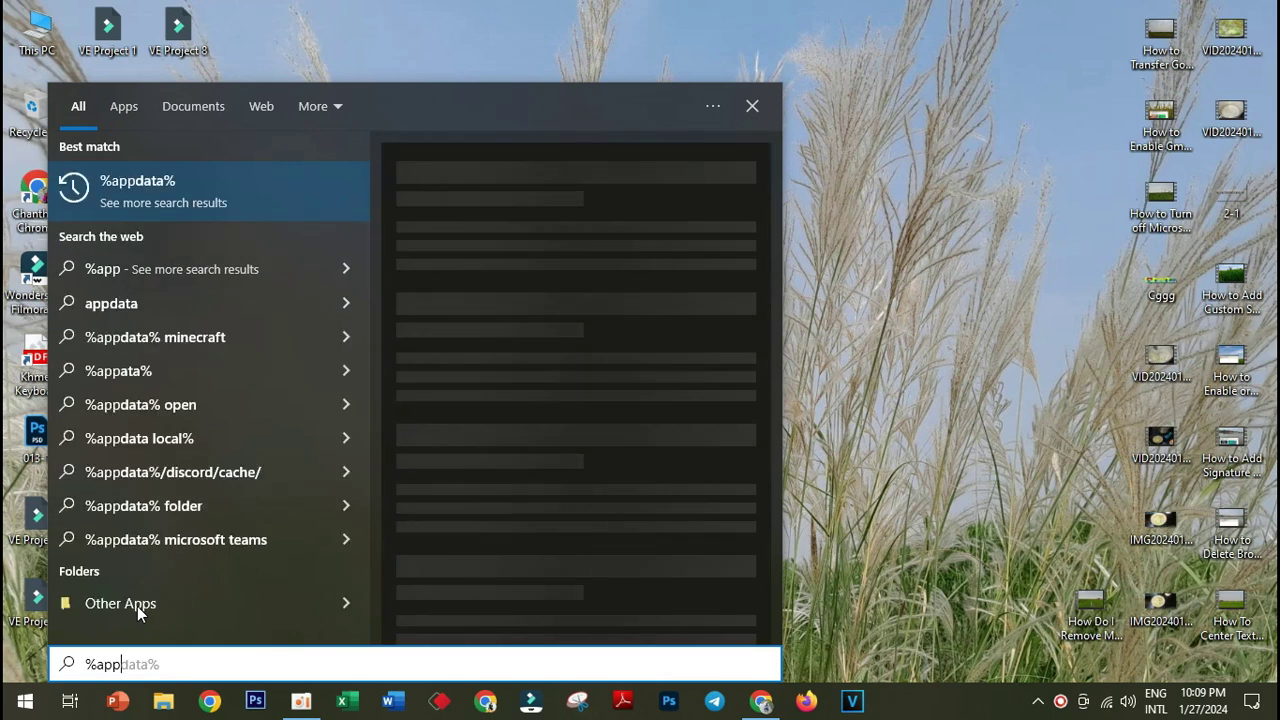
{"action": "type", "text": "d"}
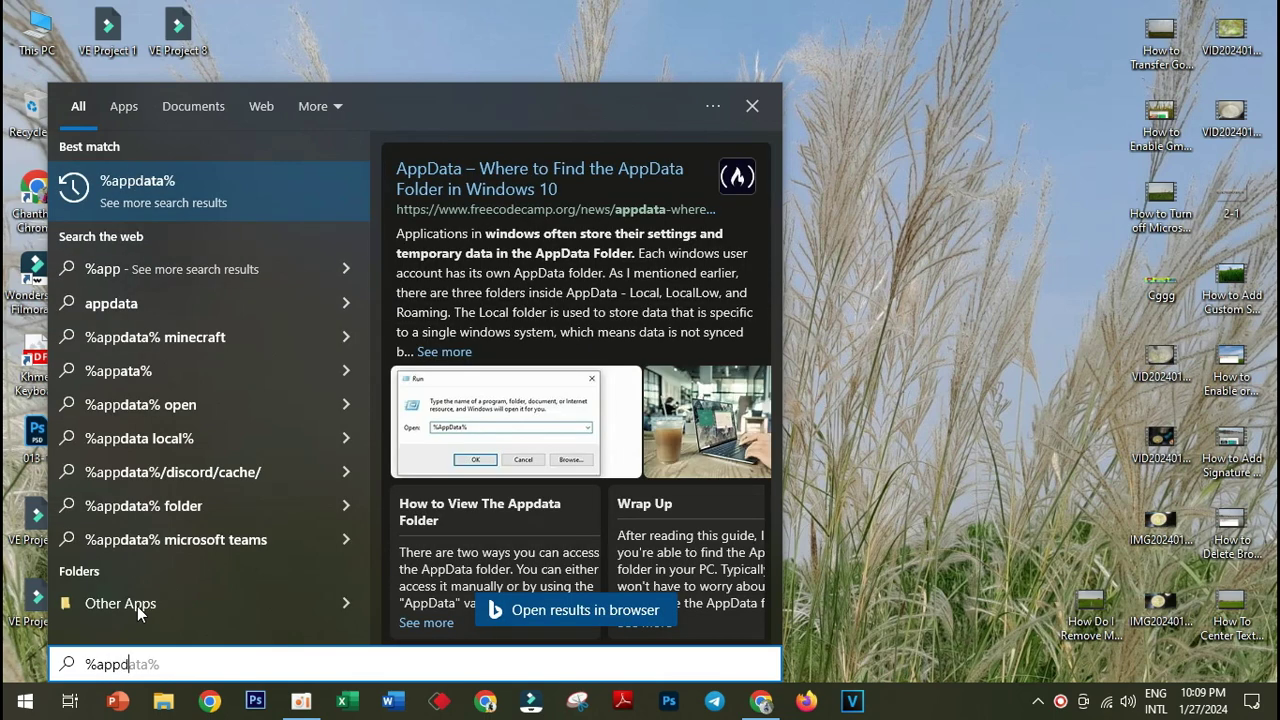
{"action": "type", "text": "ata"}
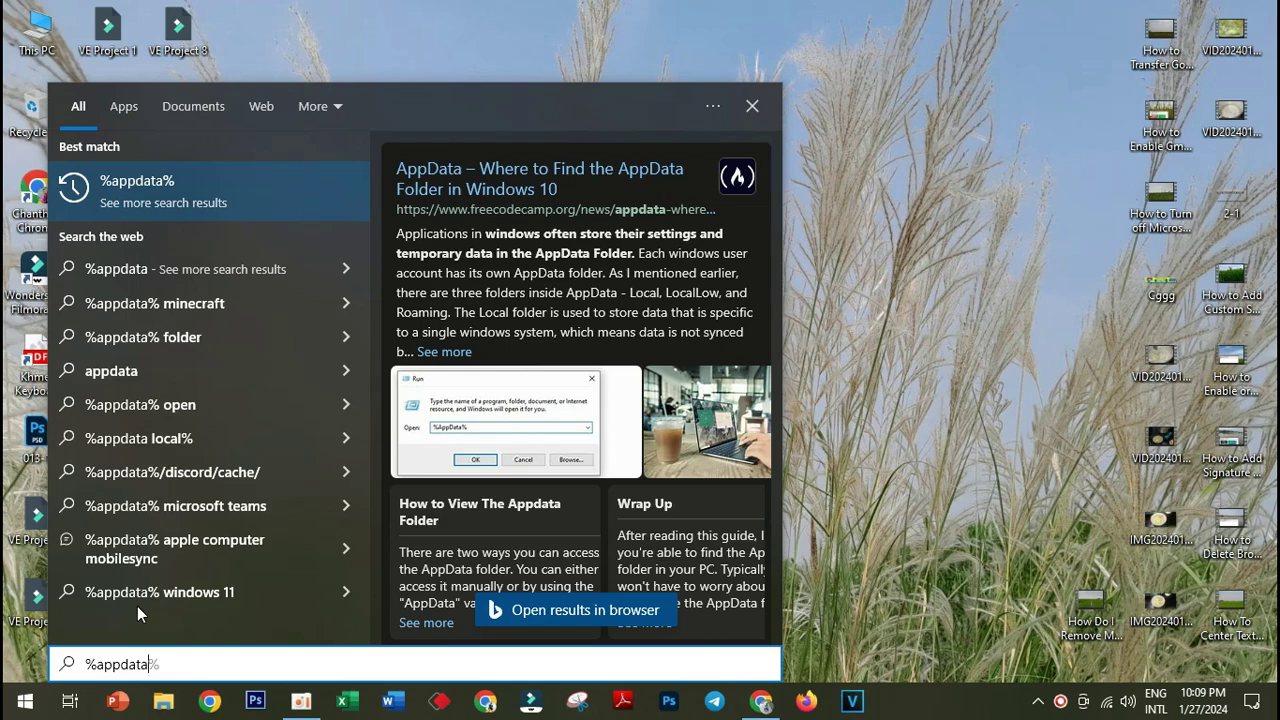
{"action": "type", "text": "%"}
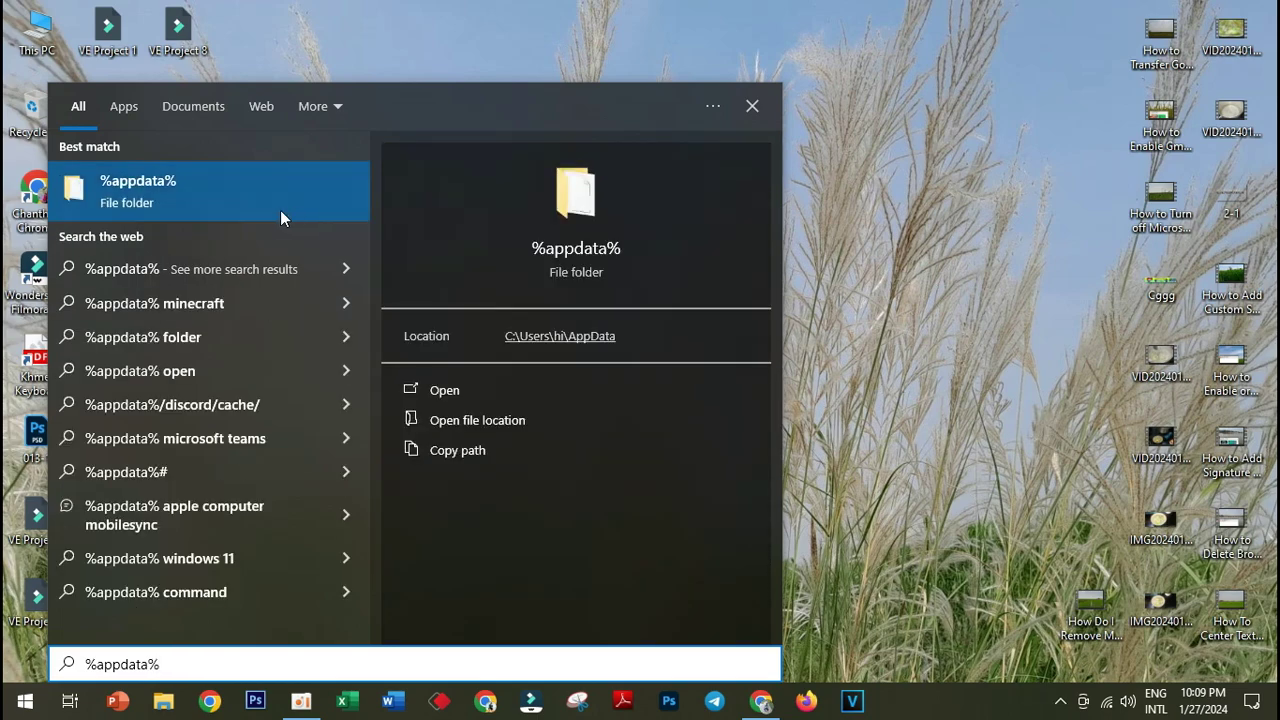
{"action": "left_click", "coordinate": [183, 184]}
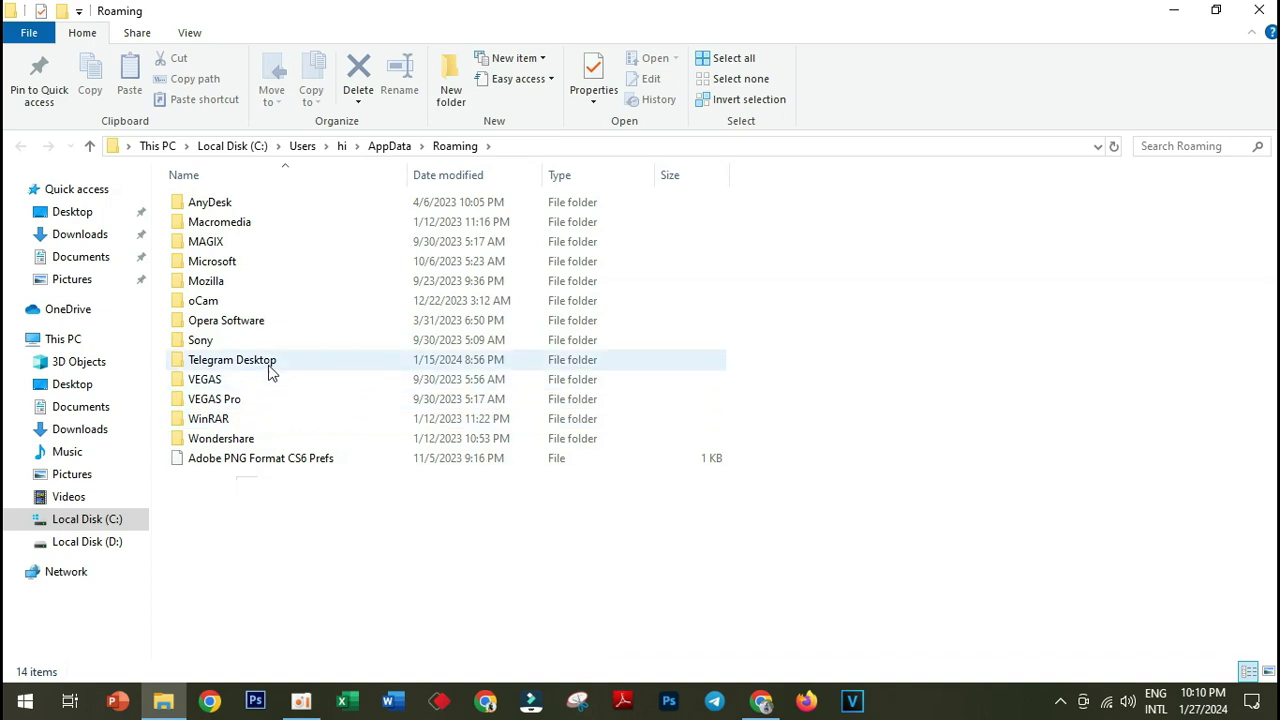
Step: Look inside the Opera Software folder and return to the Roaming folder
{"action": "left_click", "coordinate": [250, 368]}
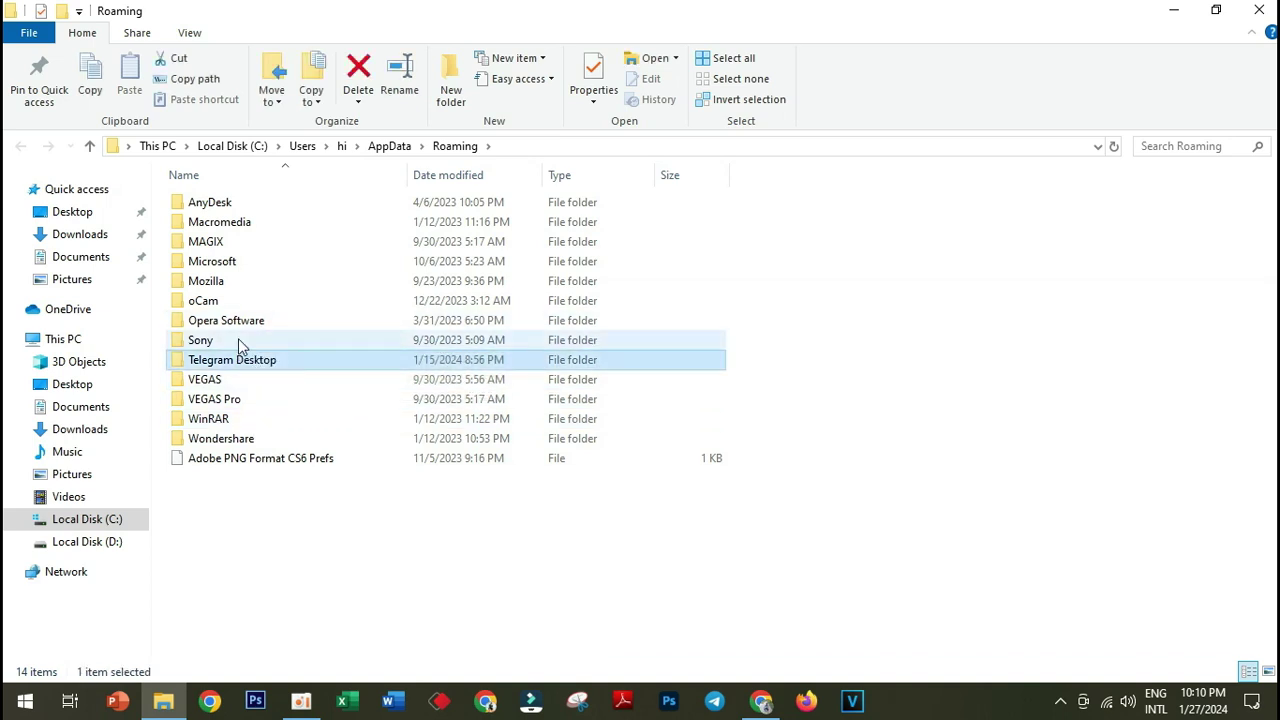
{"action": "left_click", "coordinate": [240, 320]}
{"action": "left_click", "coordinate": [240, 322]}
{"action": "left_click", "coordinate": [296, 316]}
{"action": "double_click", "coordinate": [296, 314]}
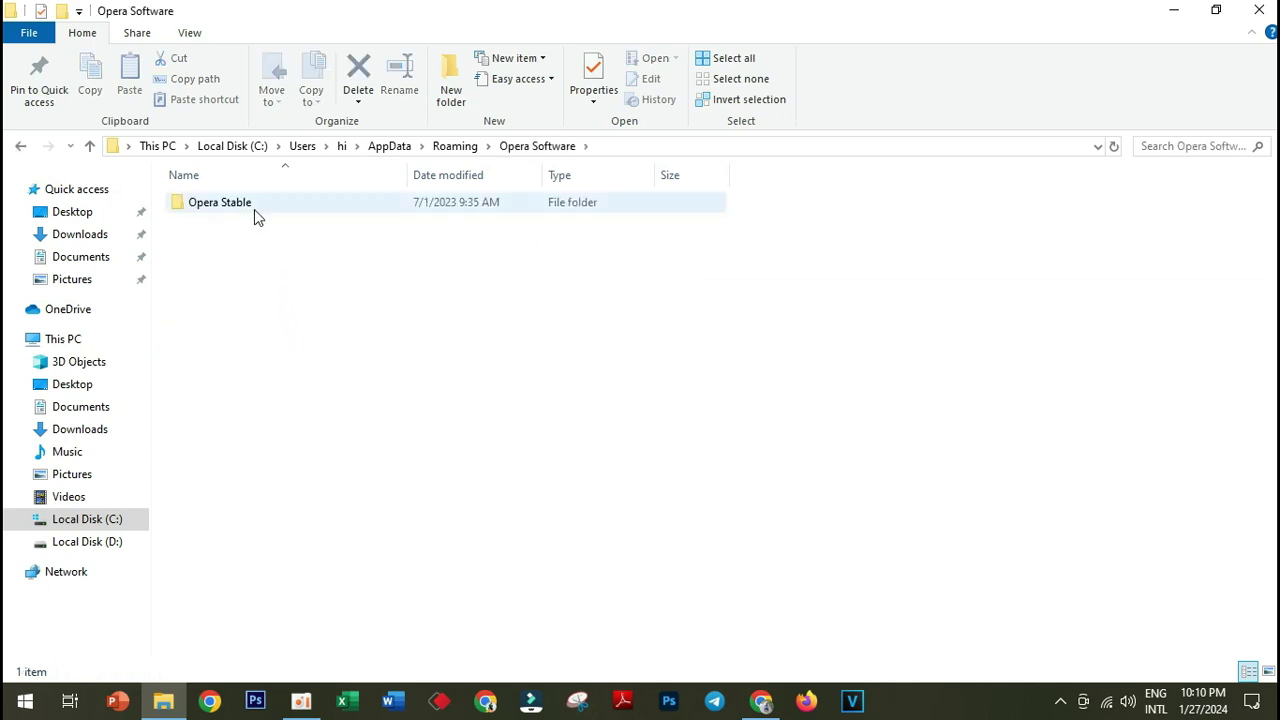
{"action": "left_click", "coordinate": [21, 143]}
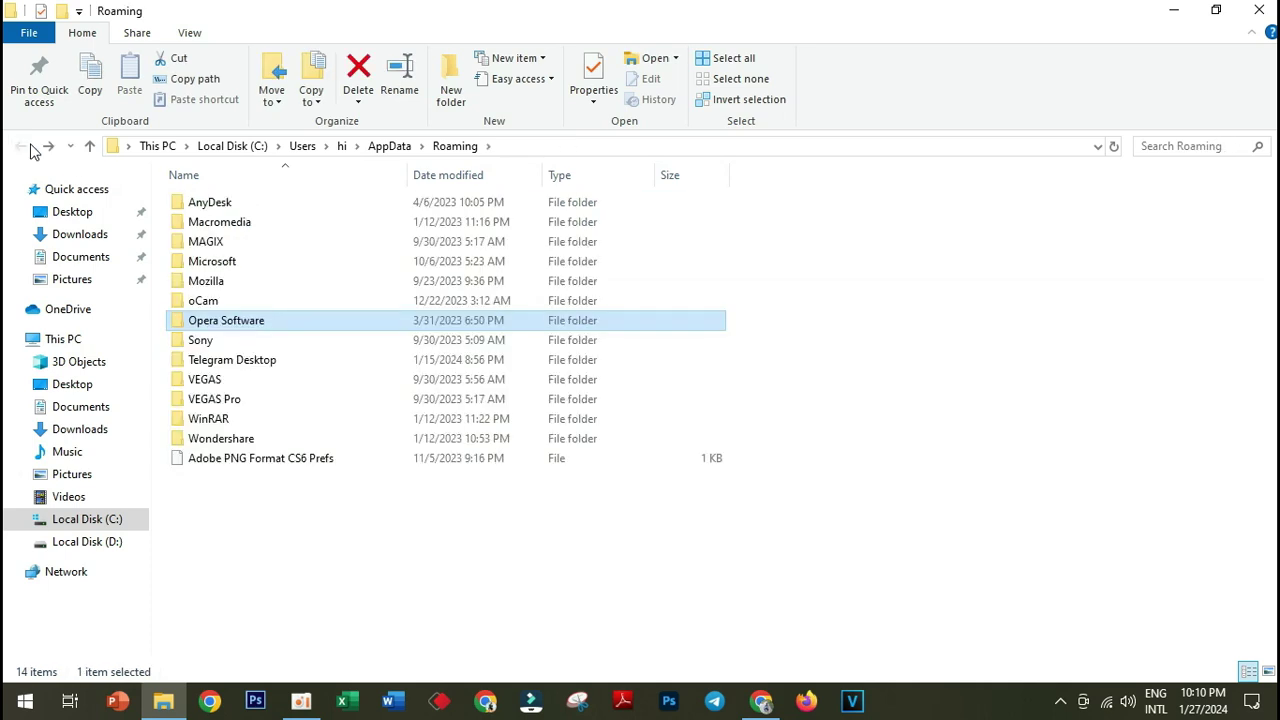
Step: Examine the Windows subfolder of the Microsoft folder, and return to Roaming
{"action": "double_click", "coordinate": [224, 266]}
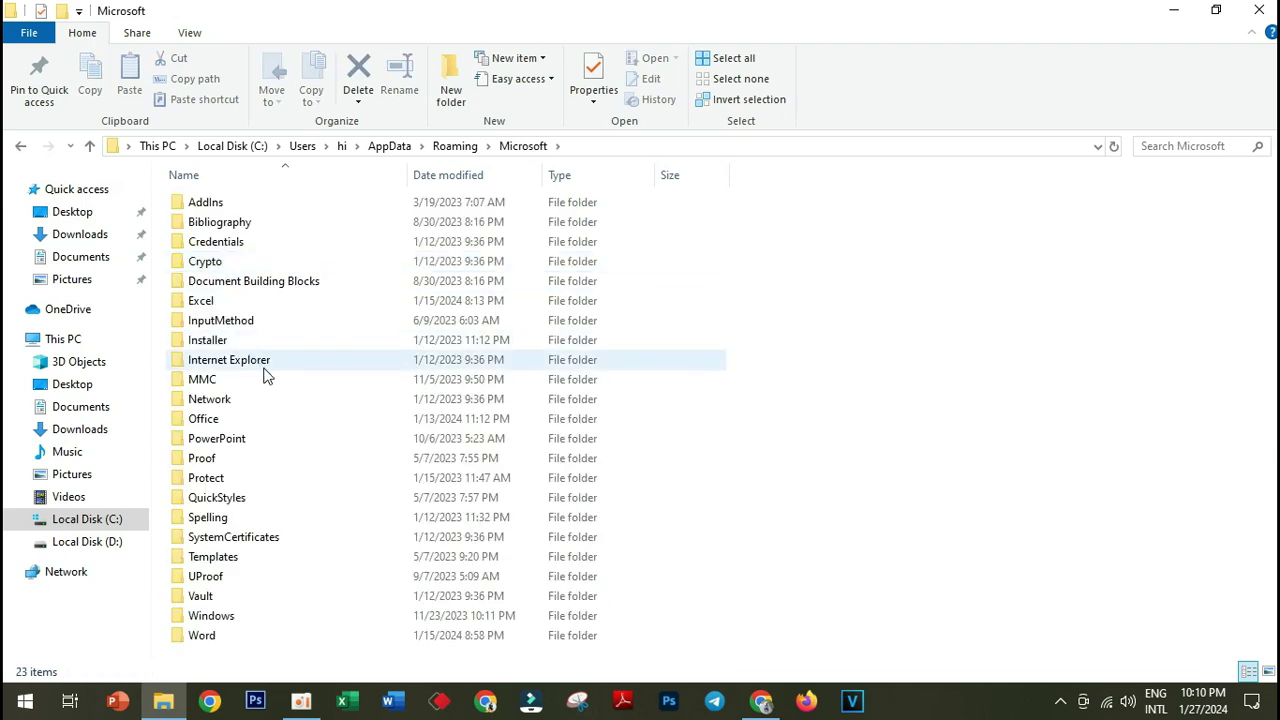
{"action": "left_click", "coordinate": [248, 620]}
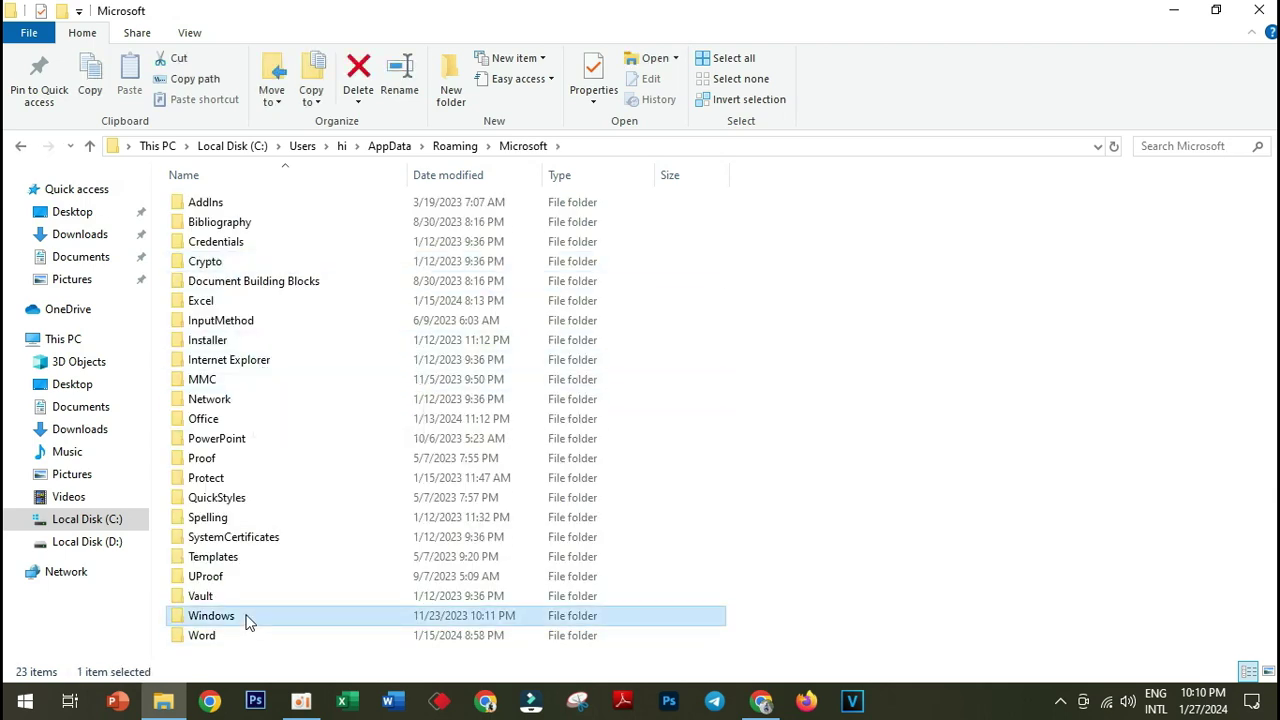
{"action": "double_click", "coordinate": [248, 620]}
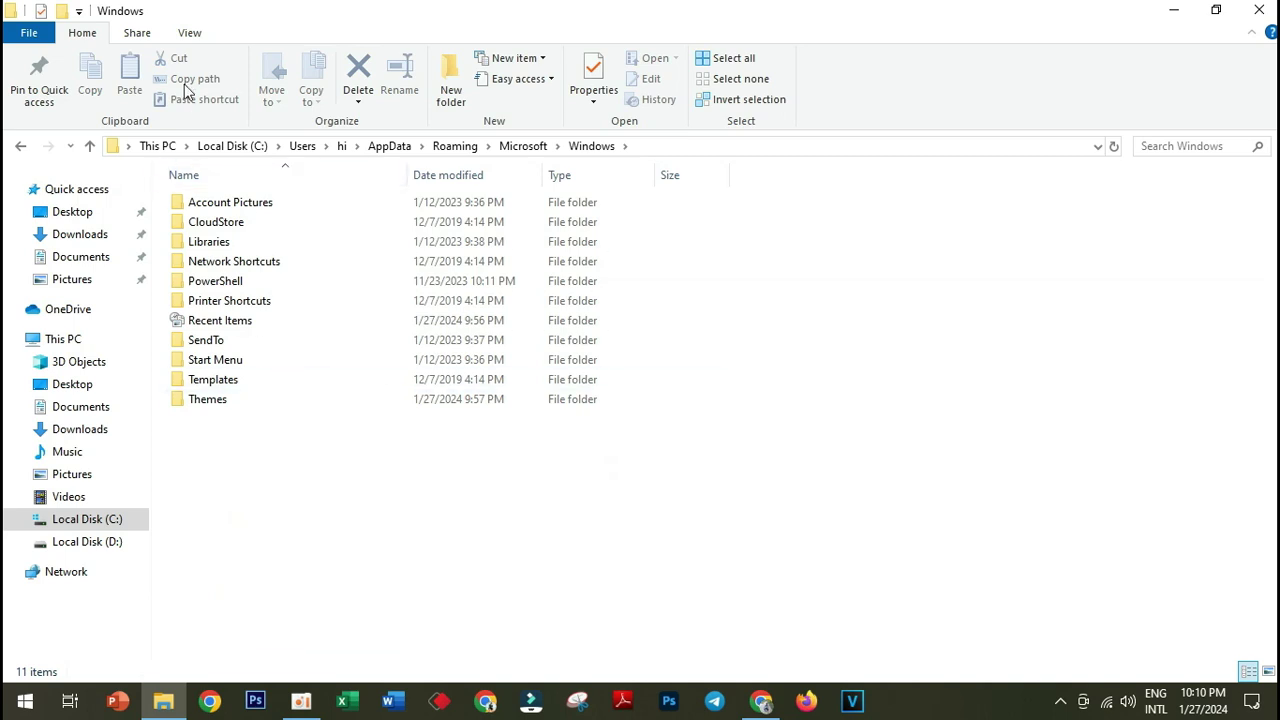
{"action": "left_click", "coordinate": [20, 146]}
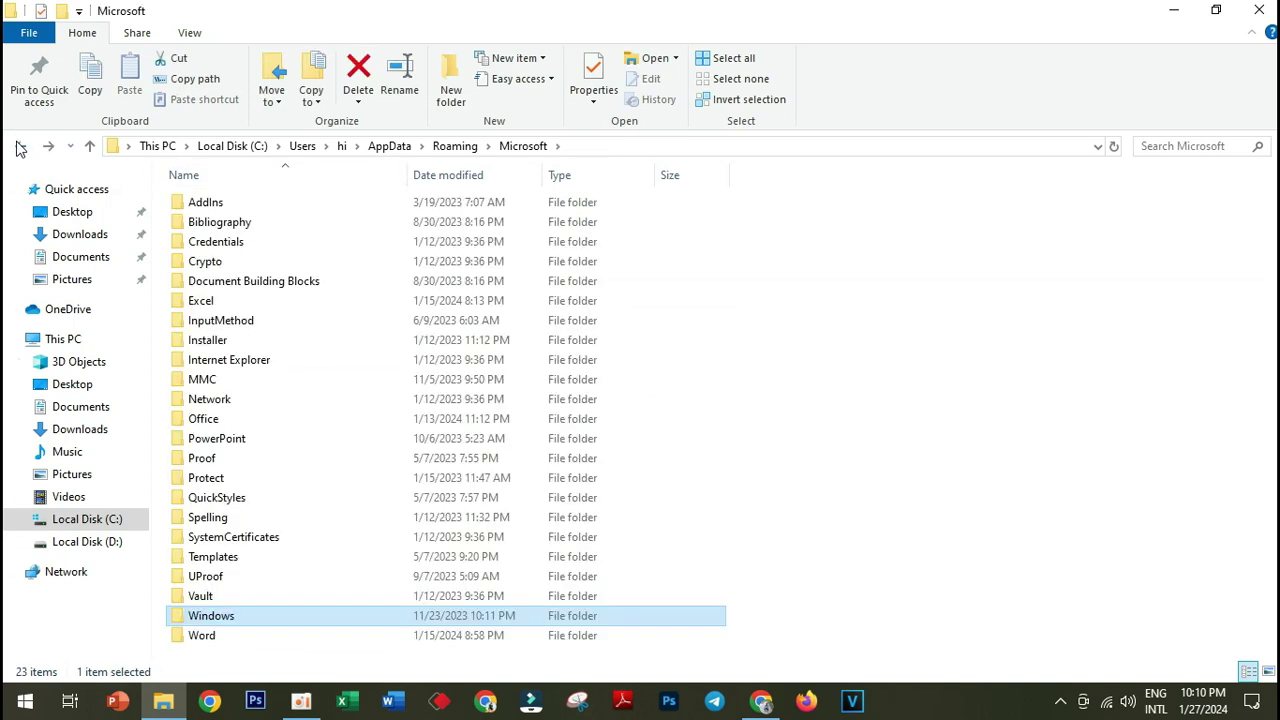
{"action": "left_click", "coordinate": [20, 146]}
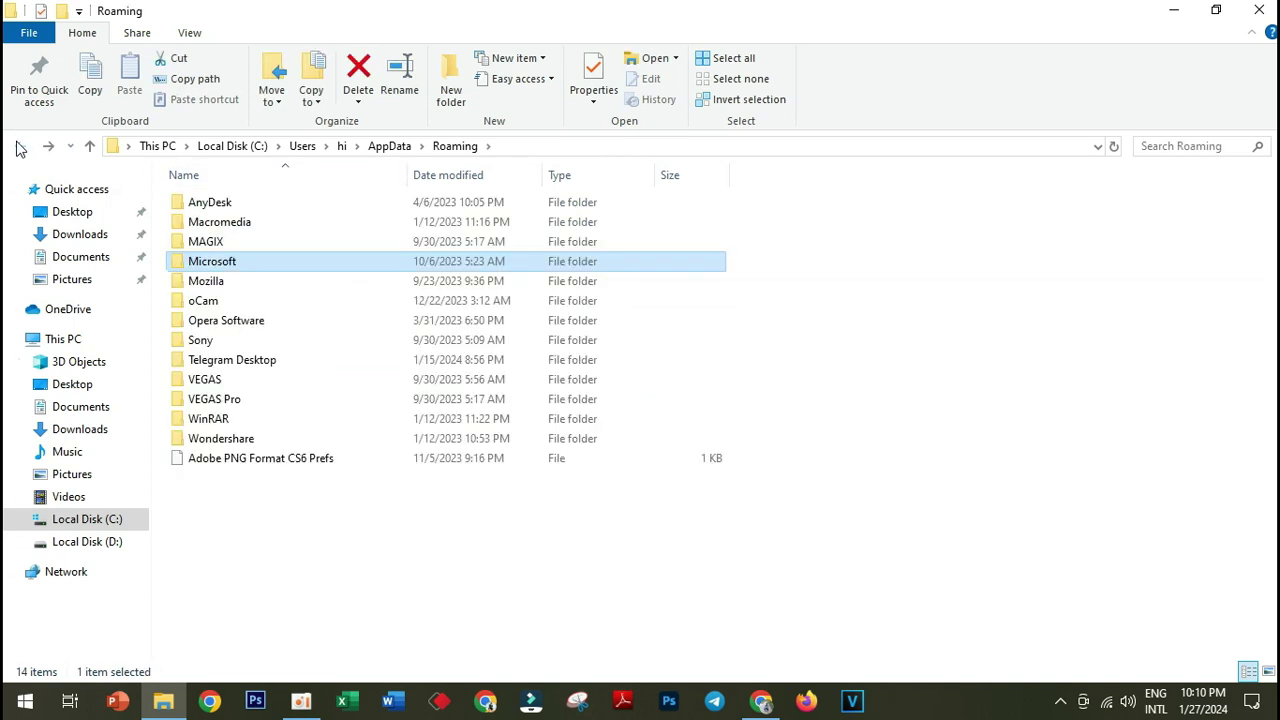
Step: Open the Download folder at C:\Windows\SoftwareDistribution
{"action": "left_click", "coordinate": [105, 528]}
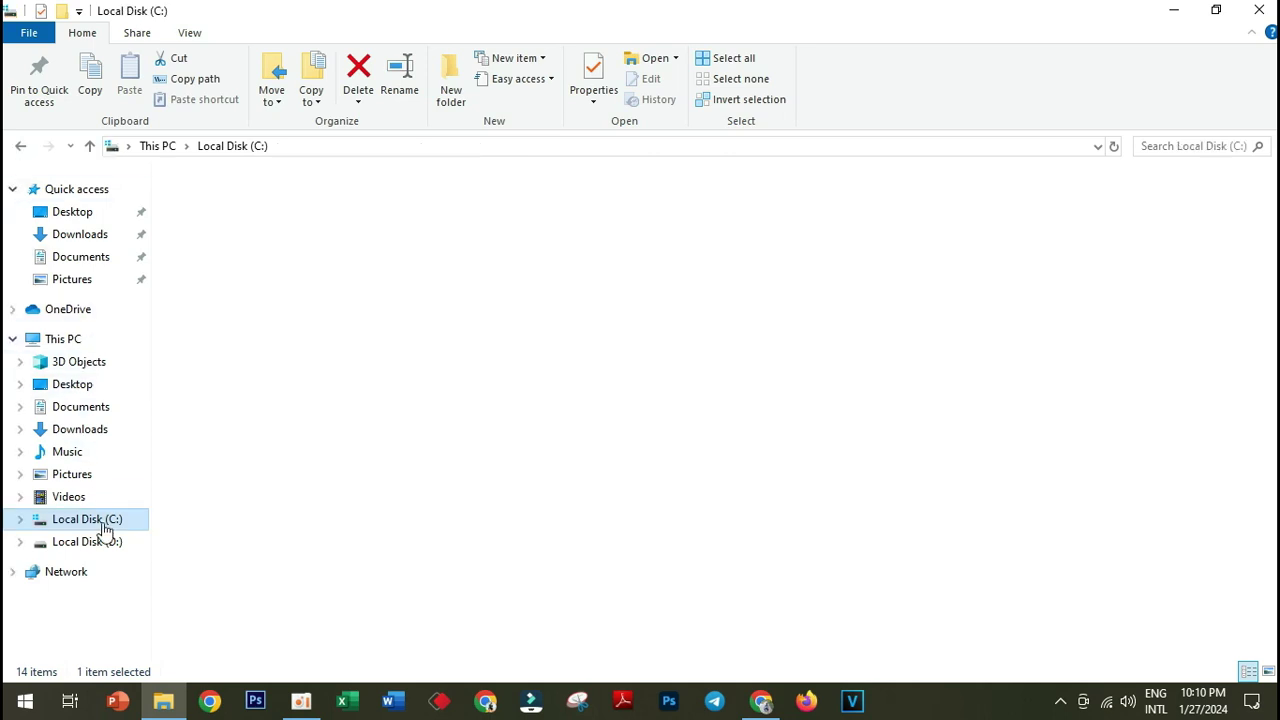
{"action": "double_click", "coordinate": [242, 300]}
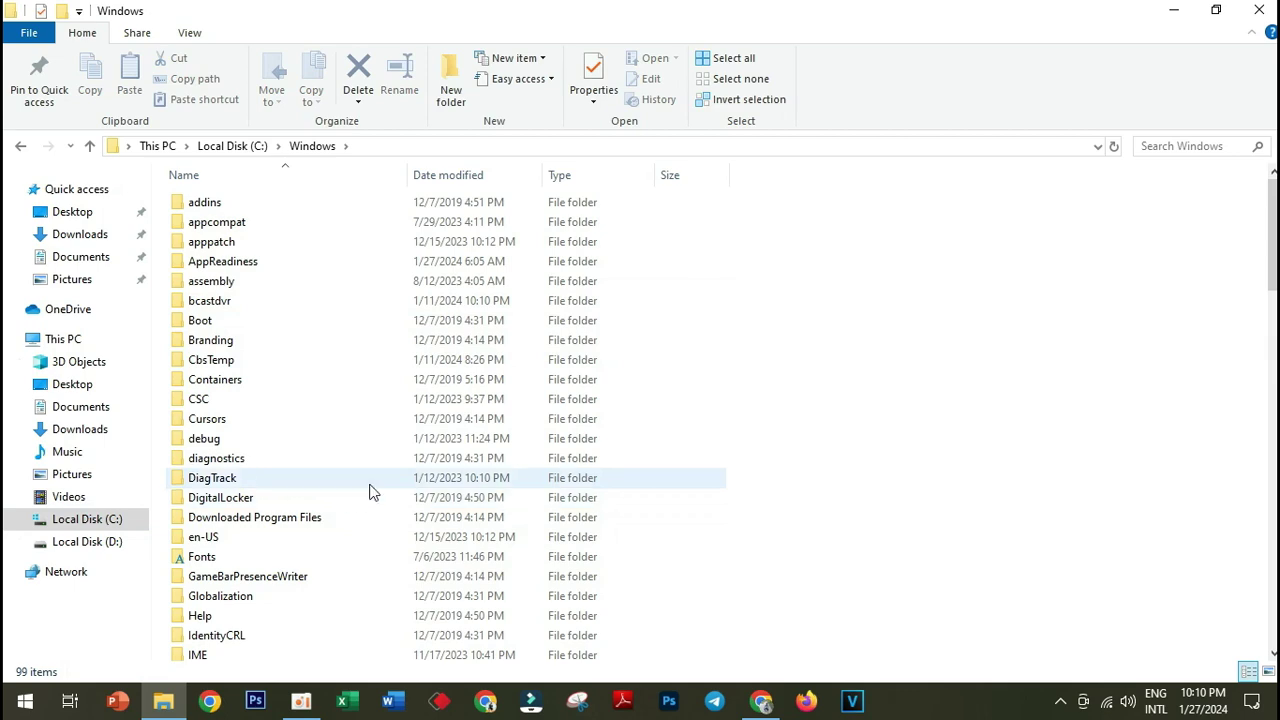
{"action": "left_click_drag", "start_coordinate": [1272, 252], "coordinate": [1253, 467]}
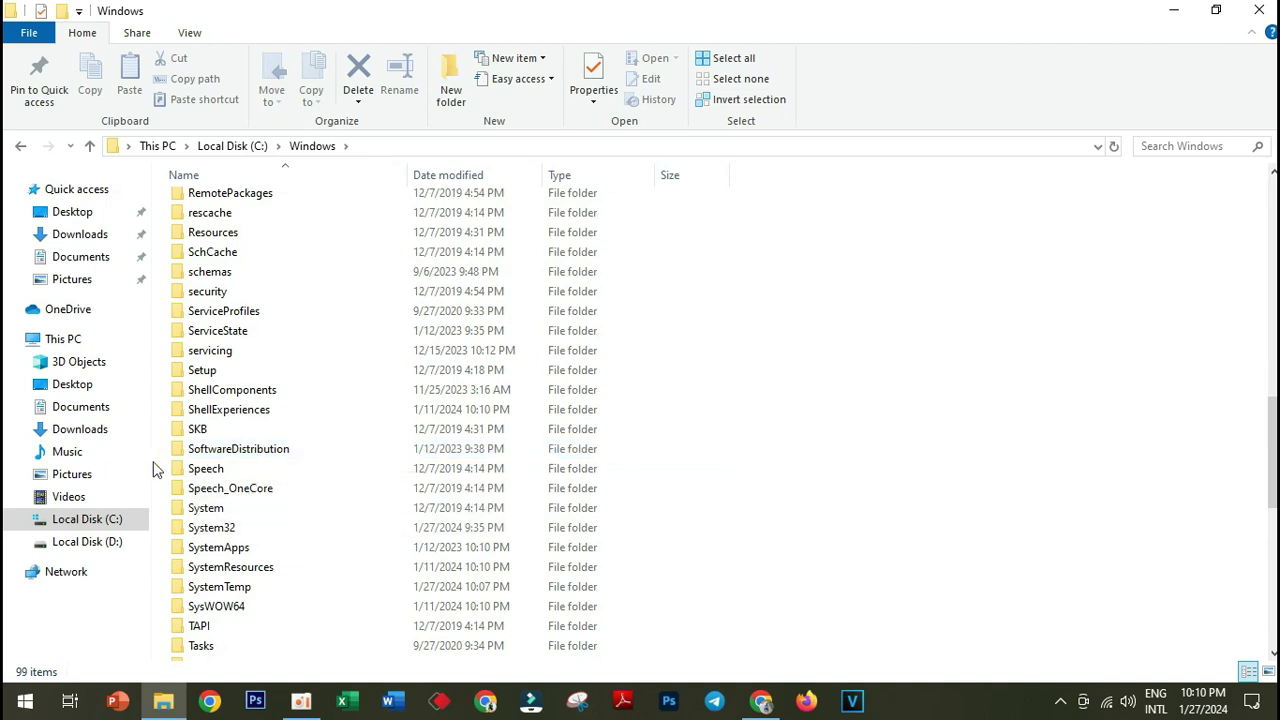
{"action": "double_click", "coordinate": [278, 452]}
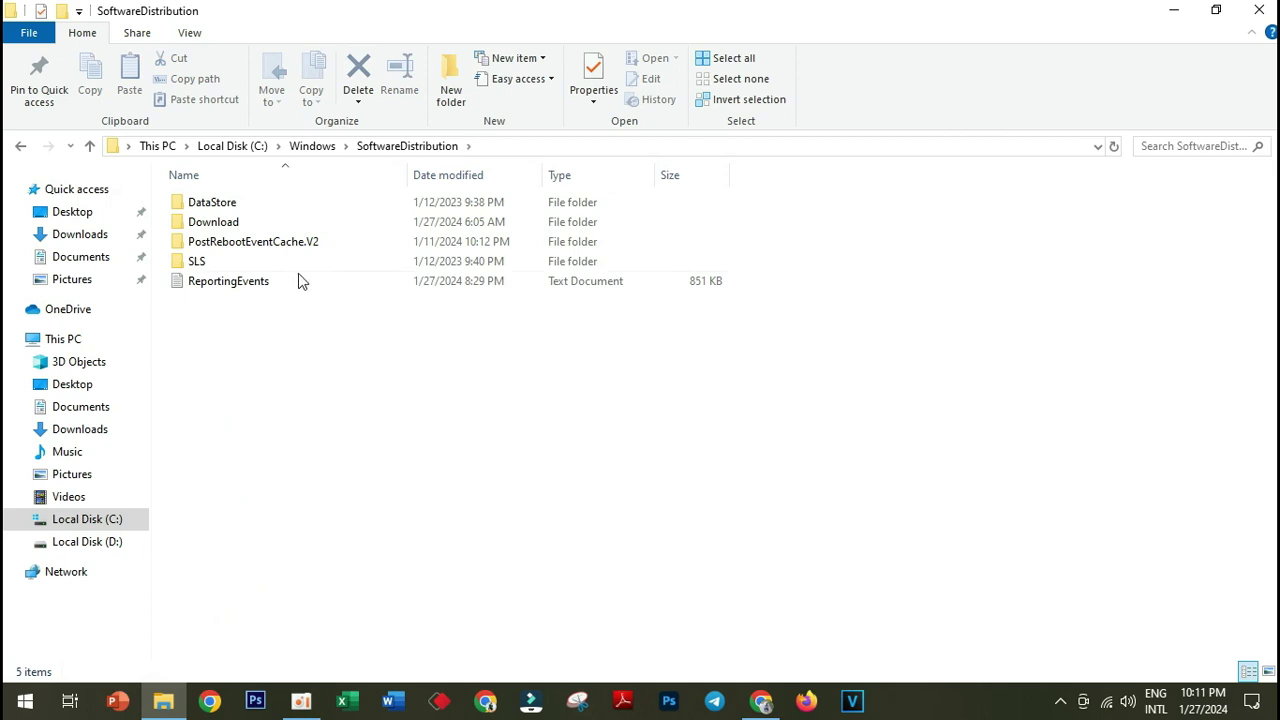
{"action": "double_click", "coordinate": [213, 222]}
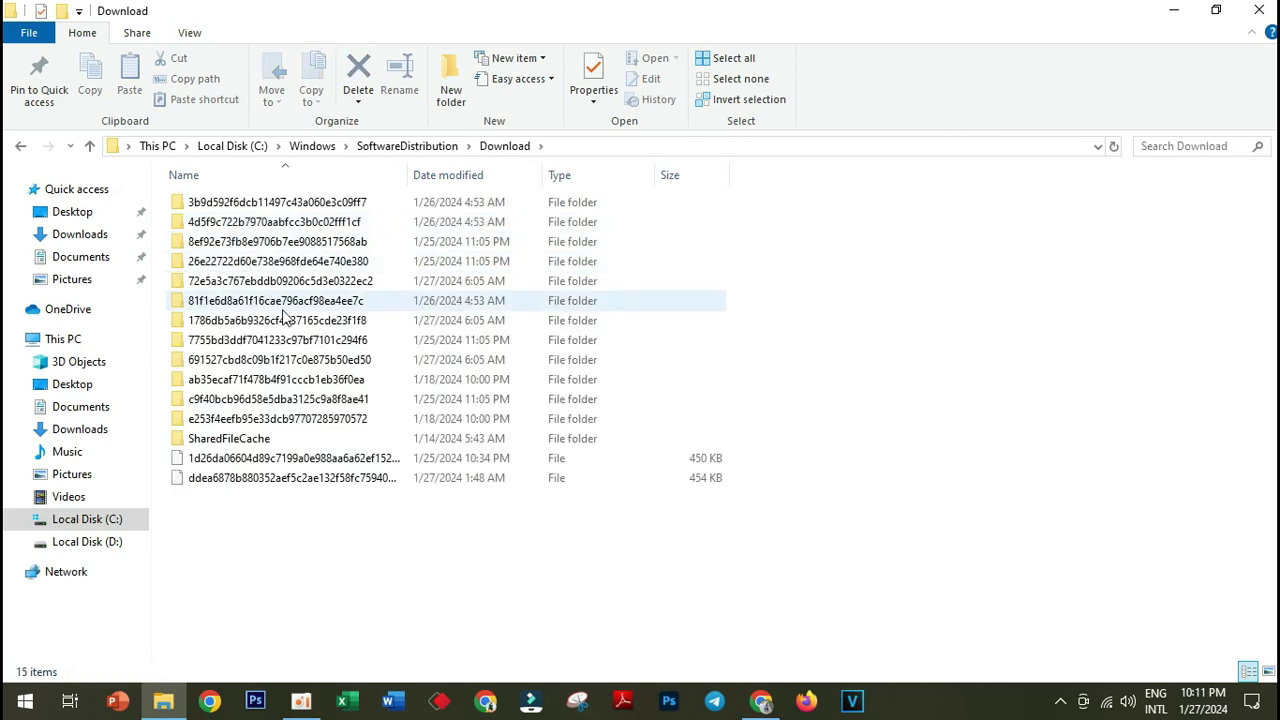
Step: Select everything in the Download folder to show the Delete option, and clear the selection without deleting anything
{"action": "left_click_drag", "start_coordinate": [706, 587], "coordinate": [271, 188]}
{"action": "right_click", "coordinate": [265, 218]}
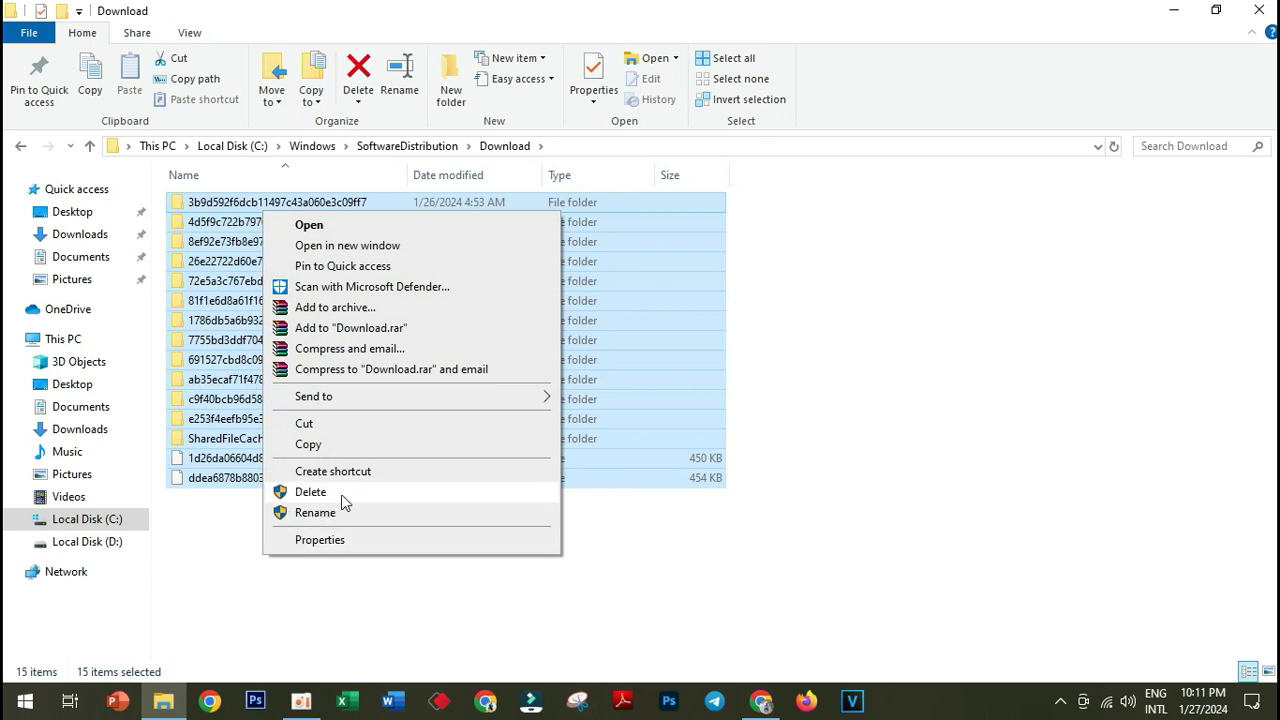
{"action": "left_click", "coordinate": [237, 552]}
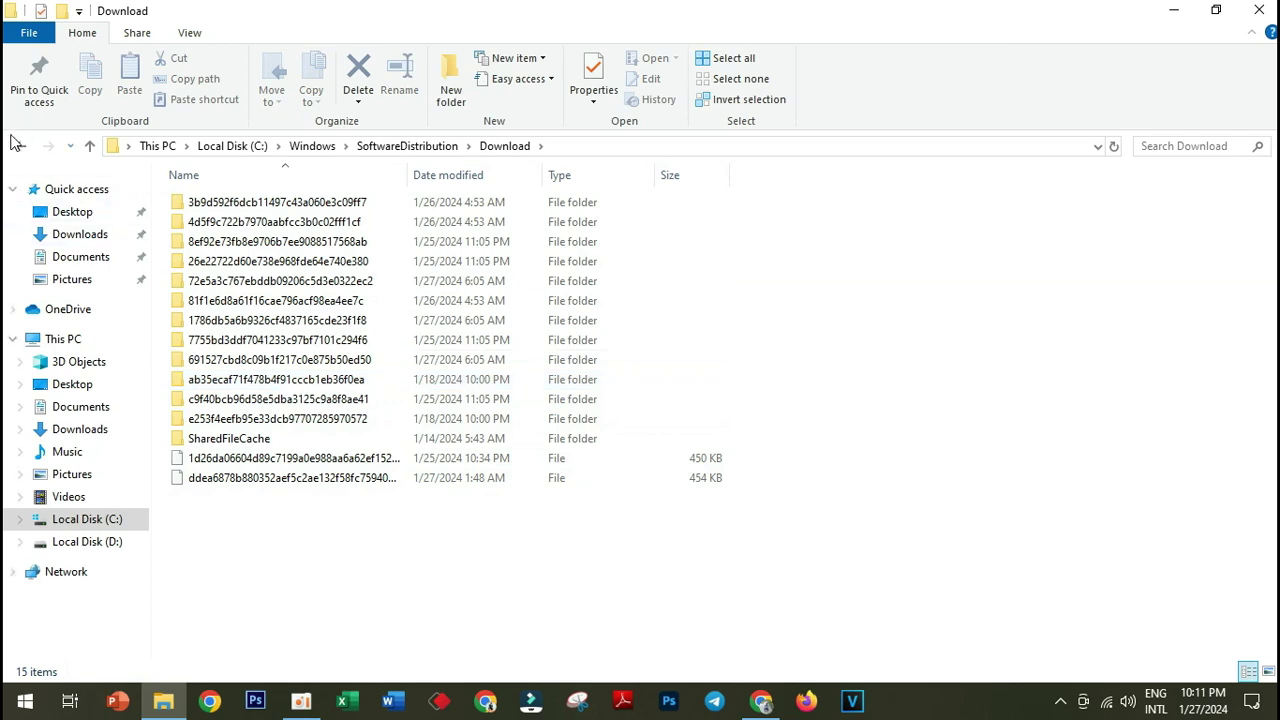
{"action": "left_click_drag", "start_coordinate": [165, 204], "coordinate": [897, 570]}
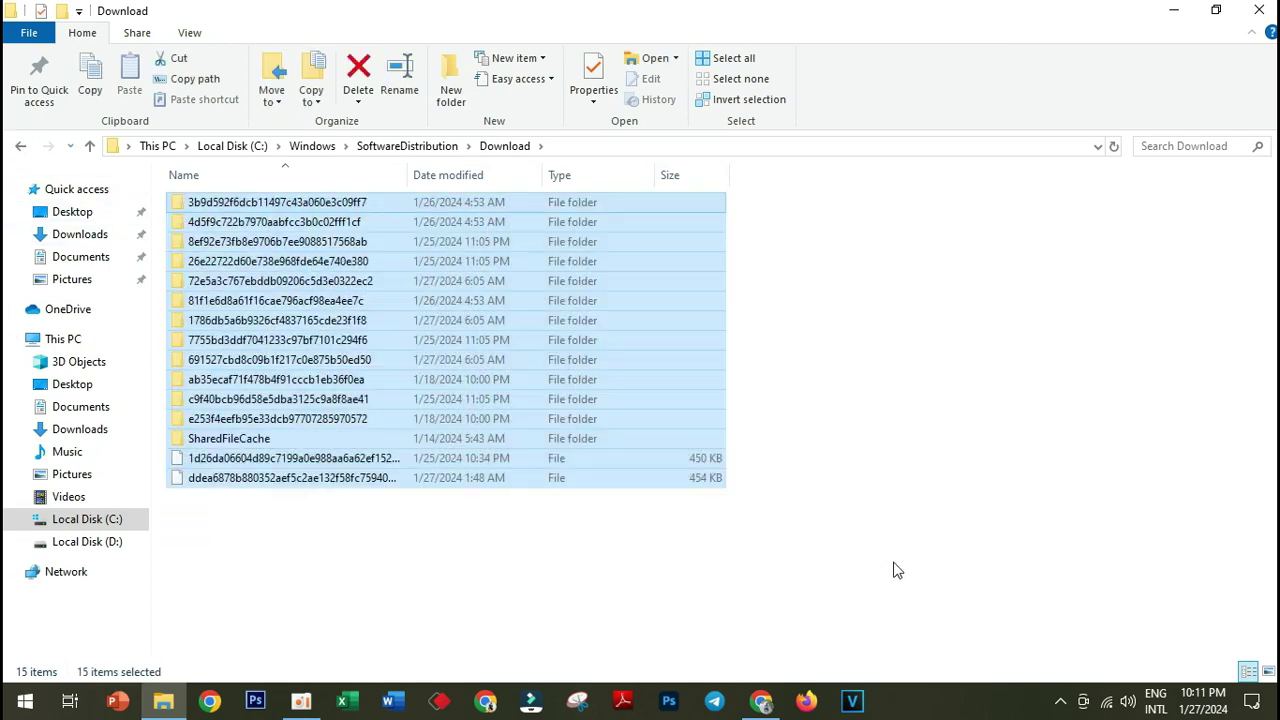
{"action": "left_click", "coordinate": [505, 540]}
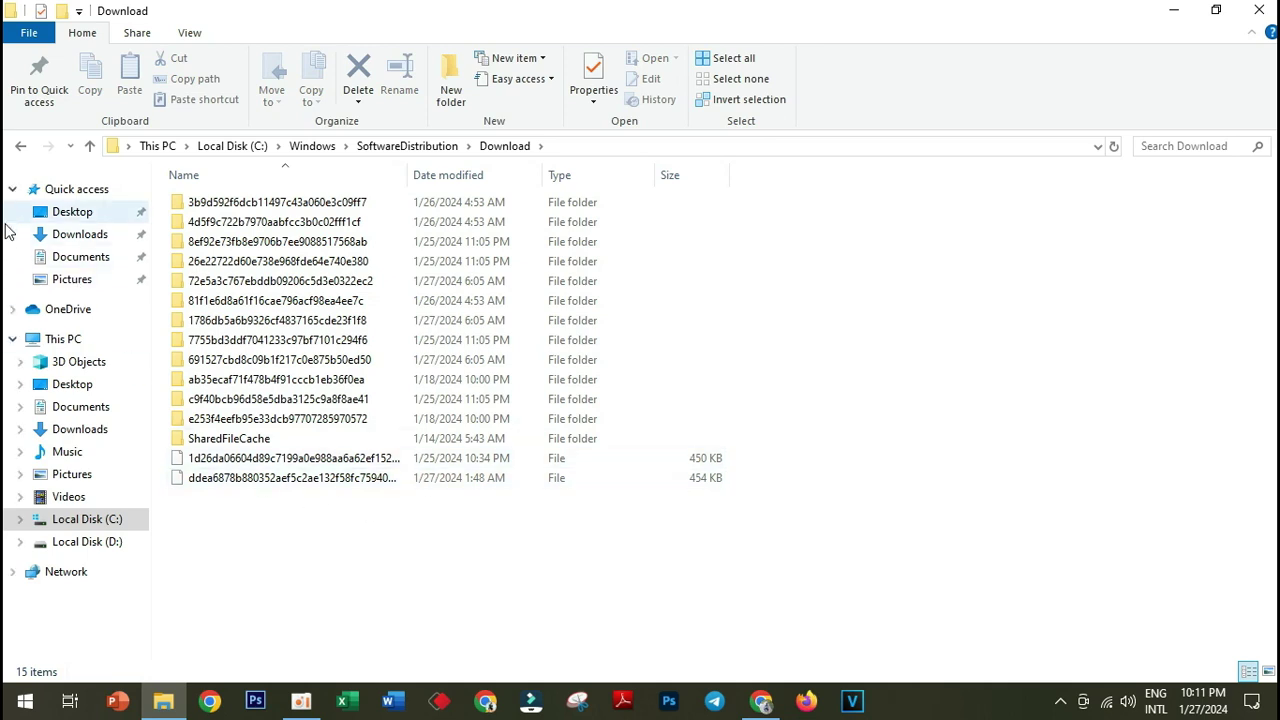
Step: Go back through the visited folders to Roaming and close the File Explorer window
{"action": "left_click", "coordinate": [20, 147]}
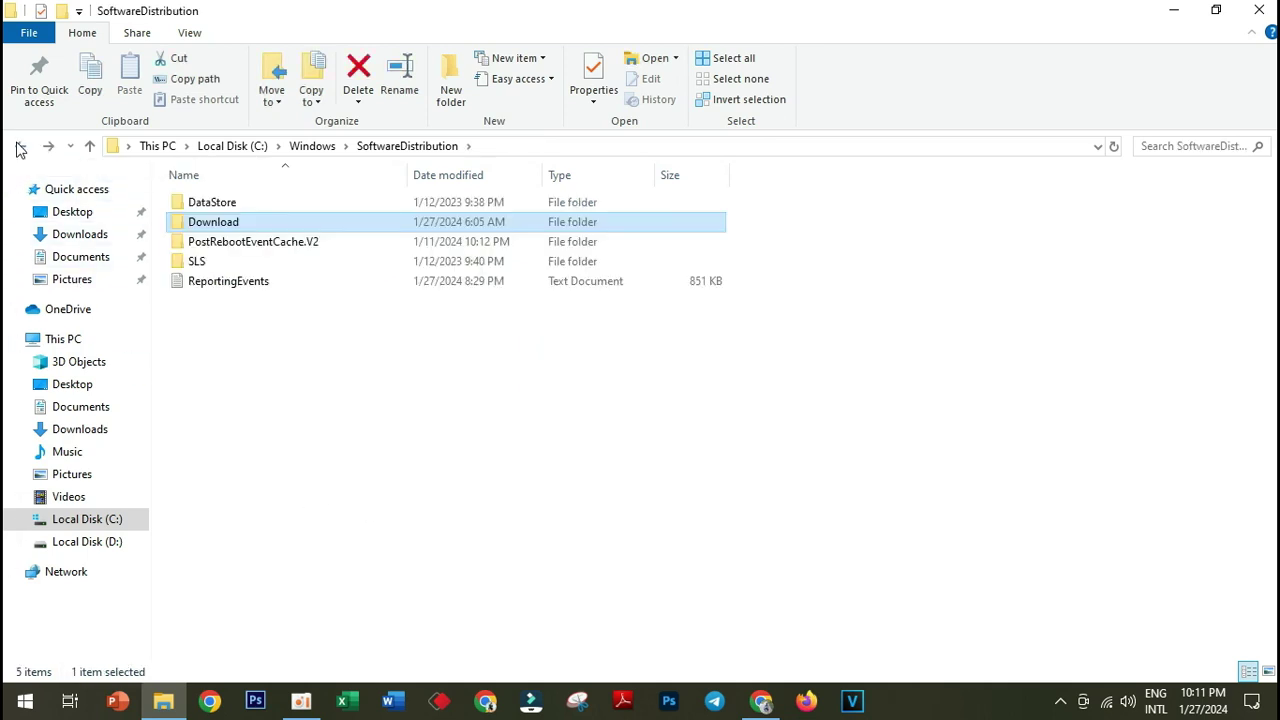
{"action": "left_click", "coordinate": [20, 147]}
{"action": "left_click", "coordinate": [20, 147]}
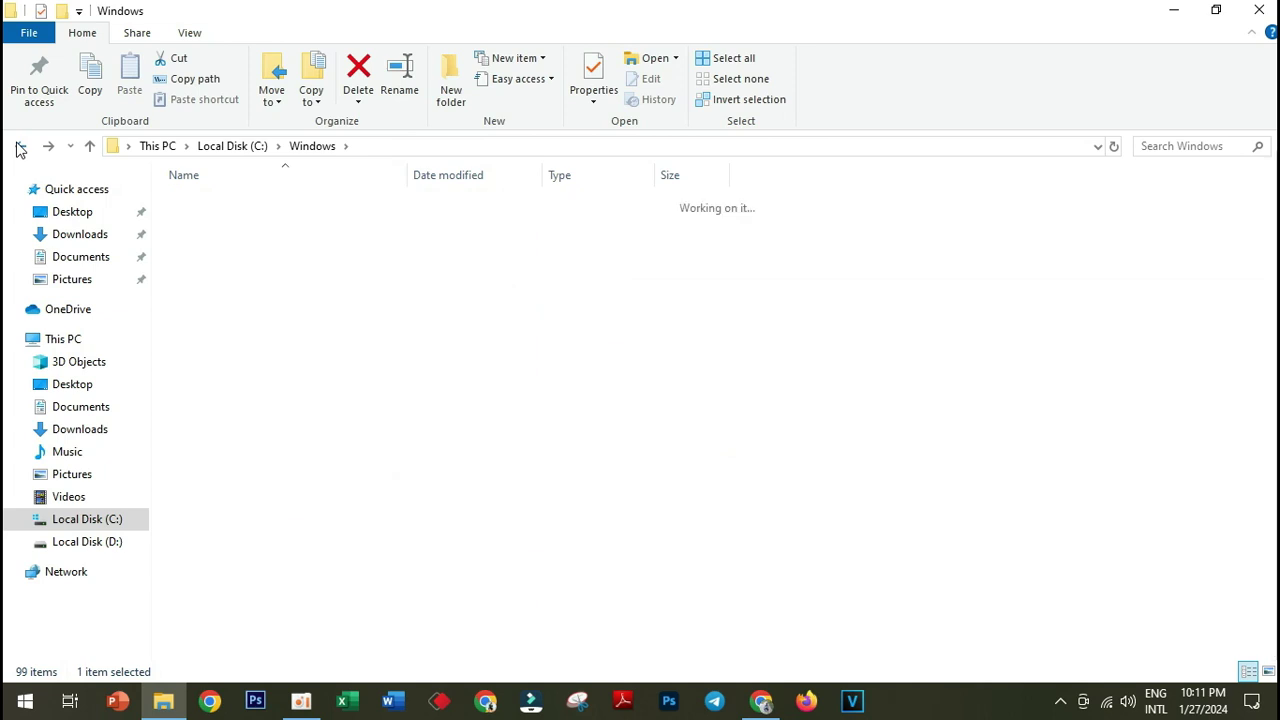
{"action": "left_click", "coordinate": [20, 147]}
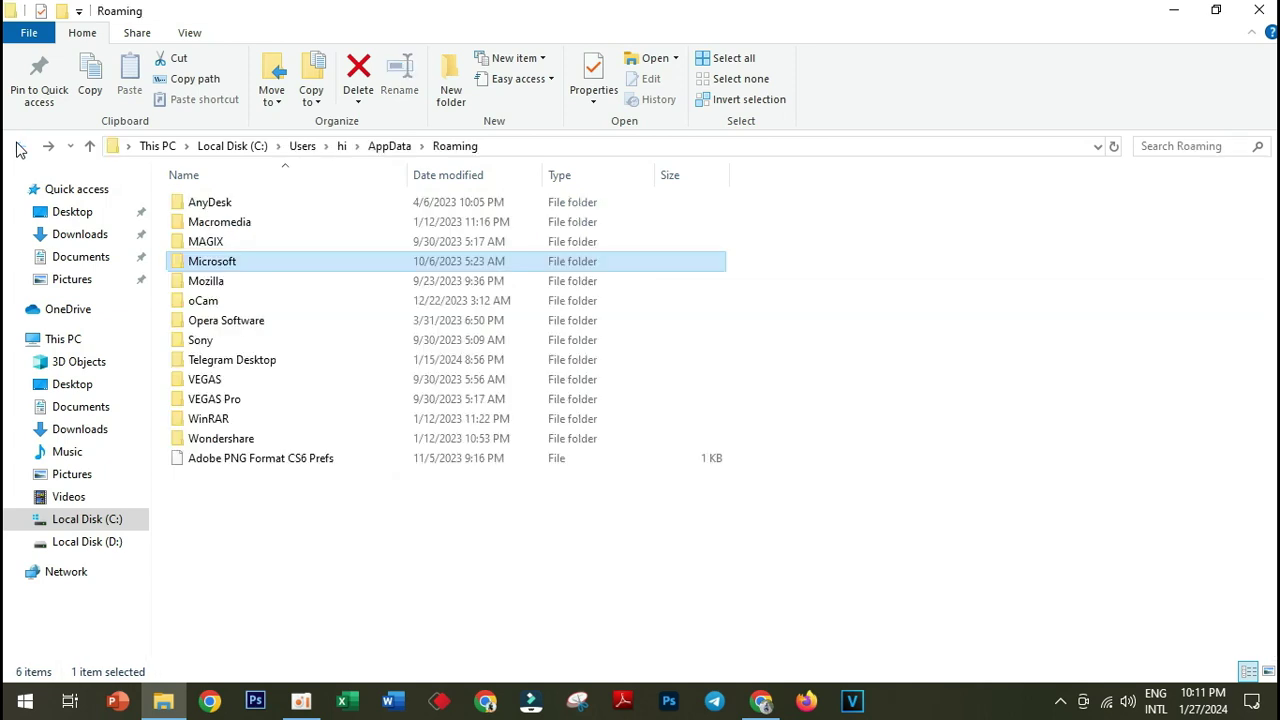
{"action": "left_click", "coordinate": [966, 363]}
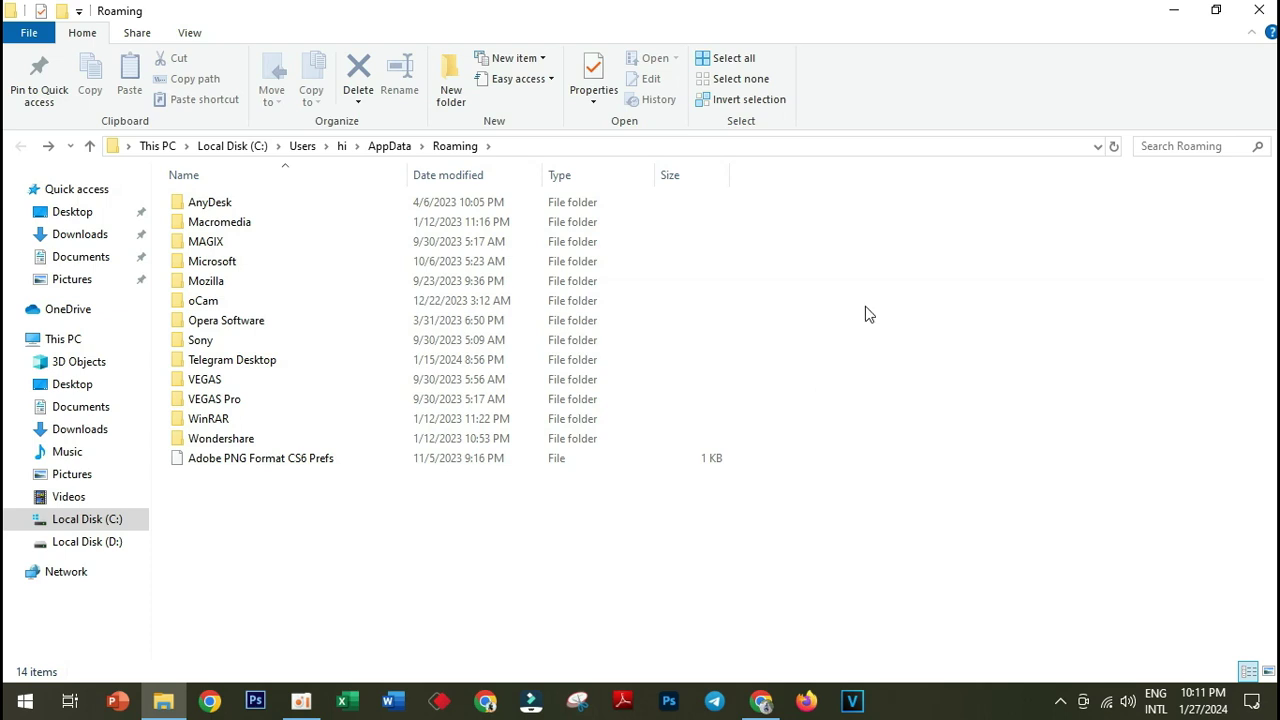
{"action": "left_click", "coordinate": [1259, 10]}
Step: Refresh the Windows desktop
{"action": "right_click", "coordinate": [426, 296]}
{"action": "left_click", "coordinate": [478, 348]}
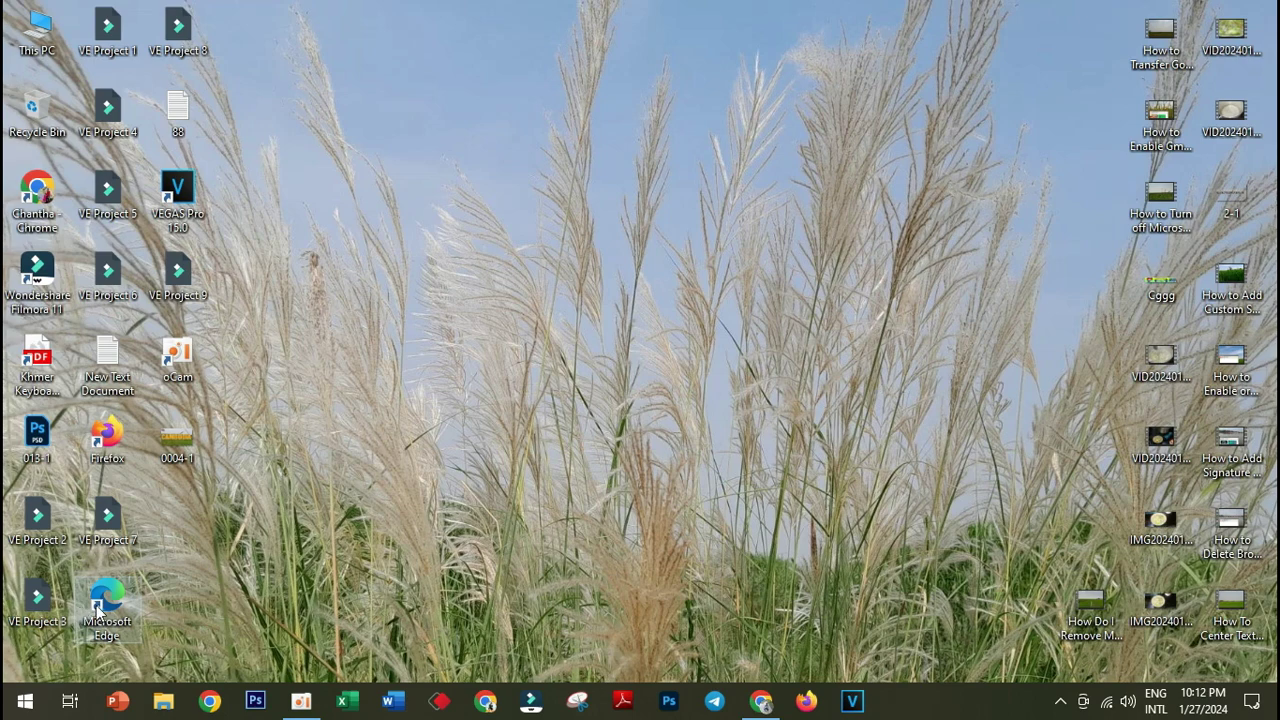
{"action": "right_click", "coordinate": [463, 437]}
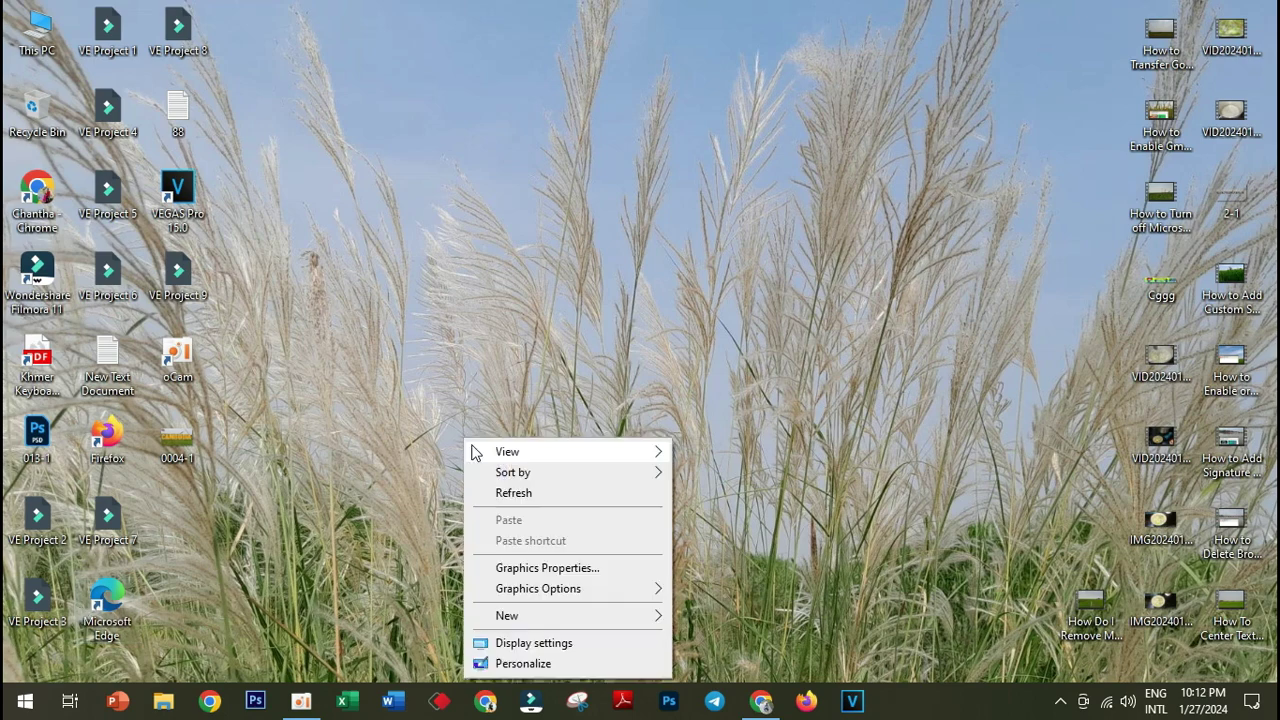
{"action": "left_click", "coordinate": [511, 497]}
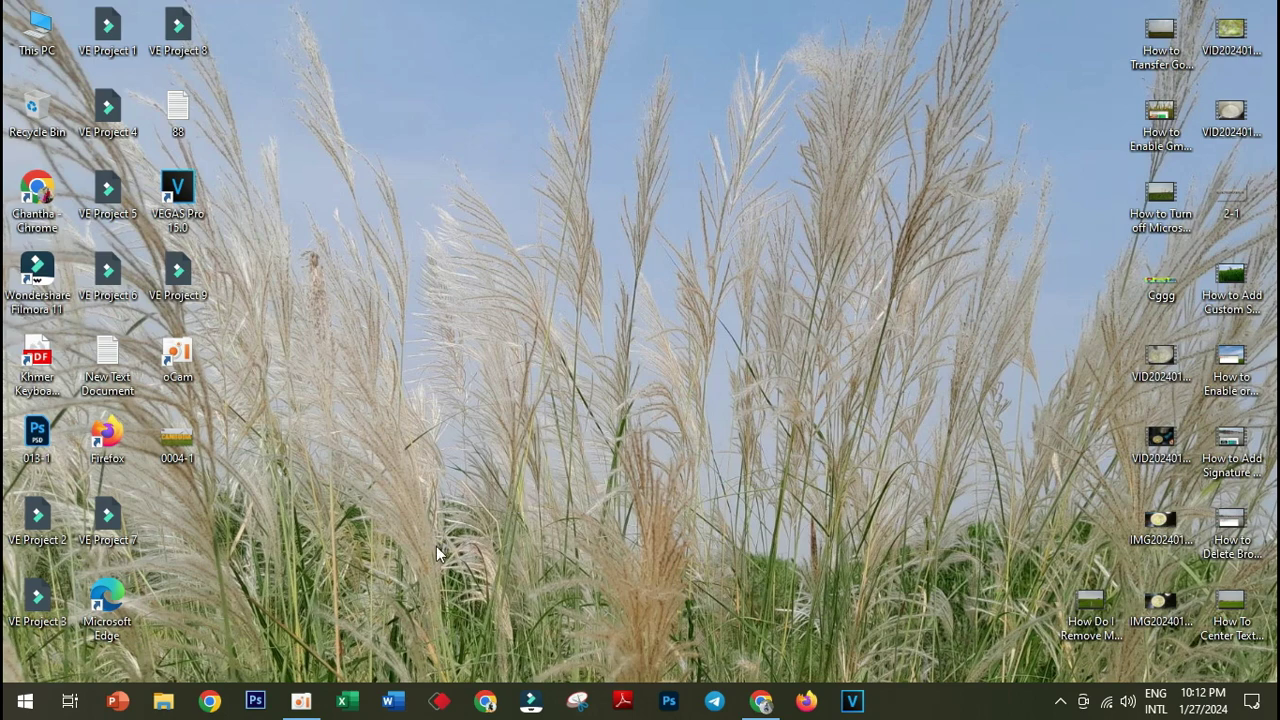
{"action": "left_click", "coordinate": [301, 700]}
{"action": "left_click", "coordinate": [311, 478]}
Step: Search Windows for "settings" and open the Settings app
{"action": "left_click", "coordinate": [24, 700]}
{"action": "mouse_move", "coordinate": [8, 676]}
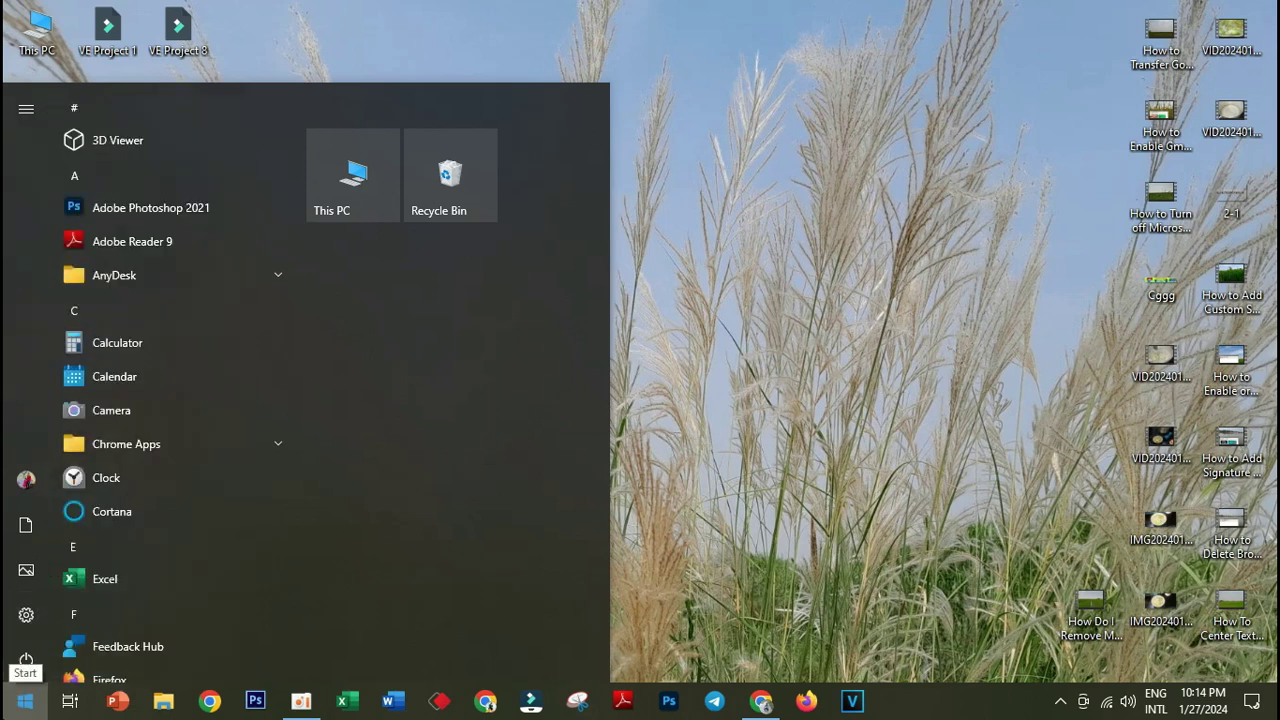
{"action": "type", "text": "se"}
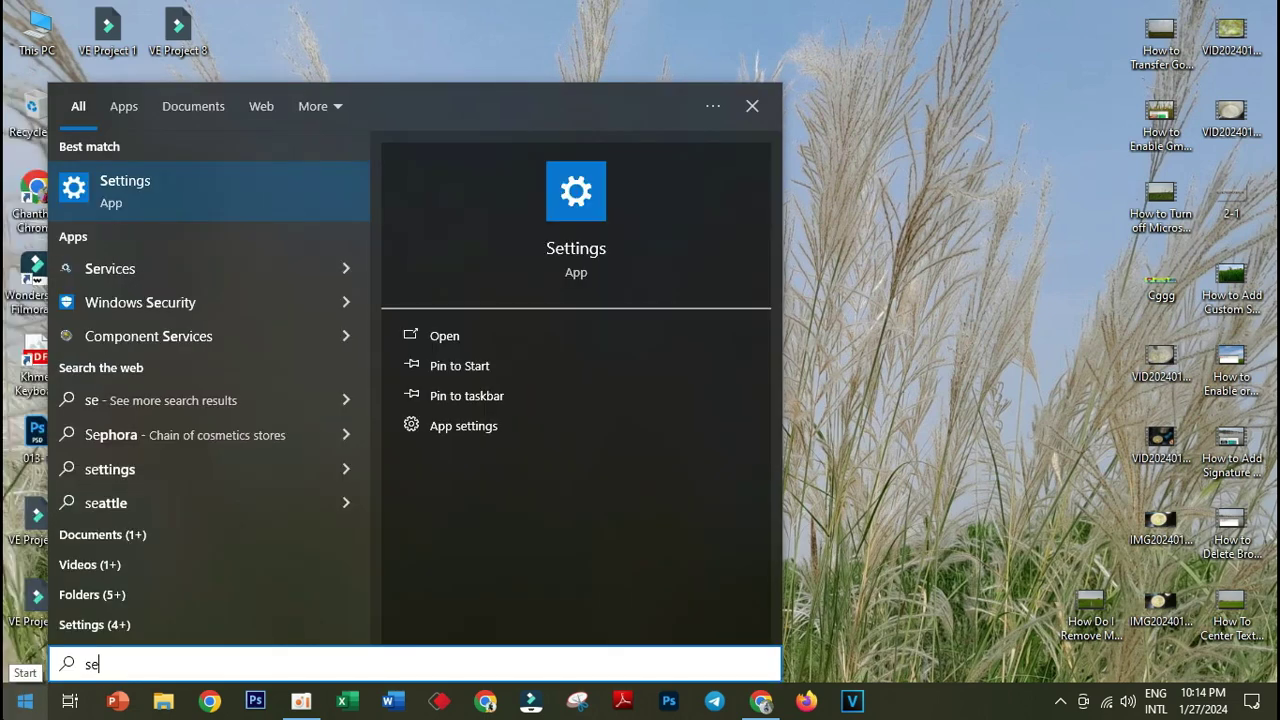
{"action": "type", "text": "tting"}
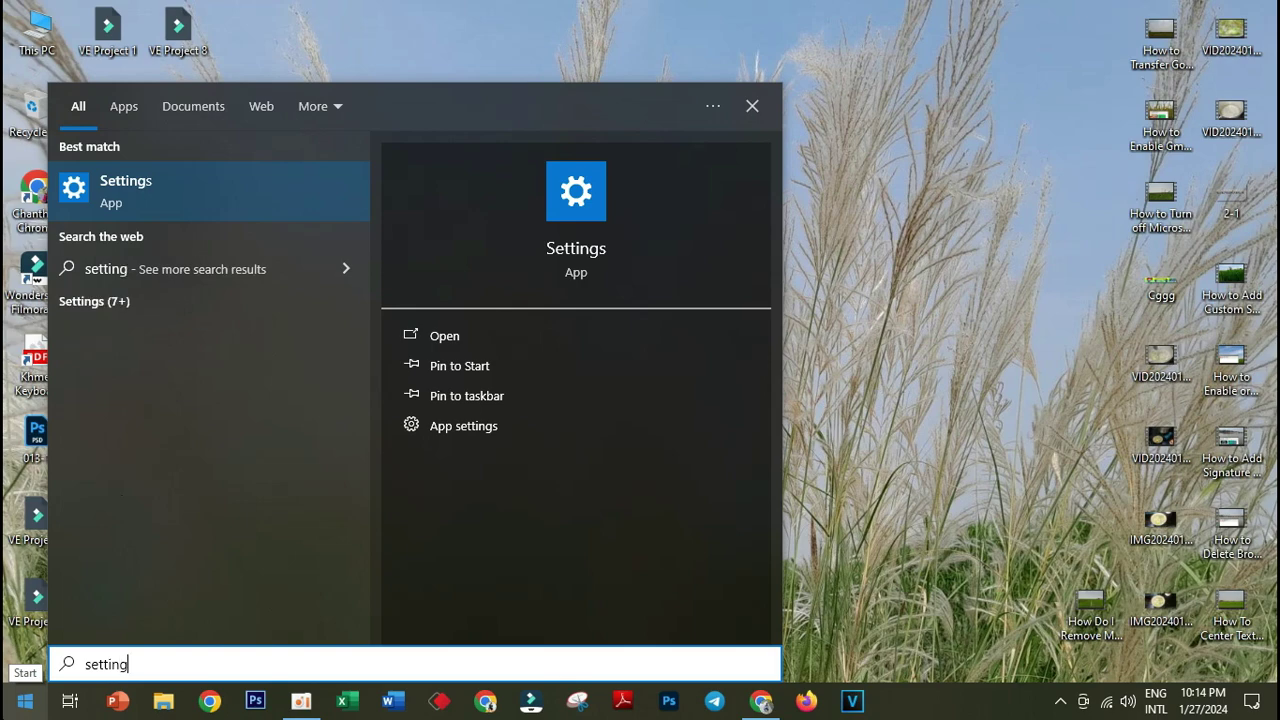
{"action": "type", "text": "s"}
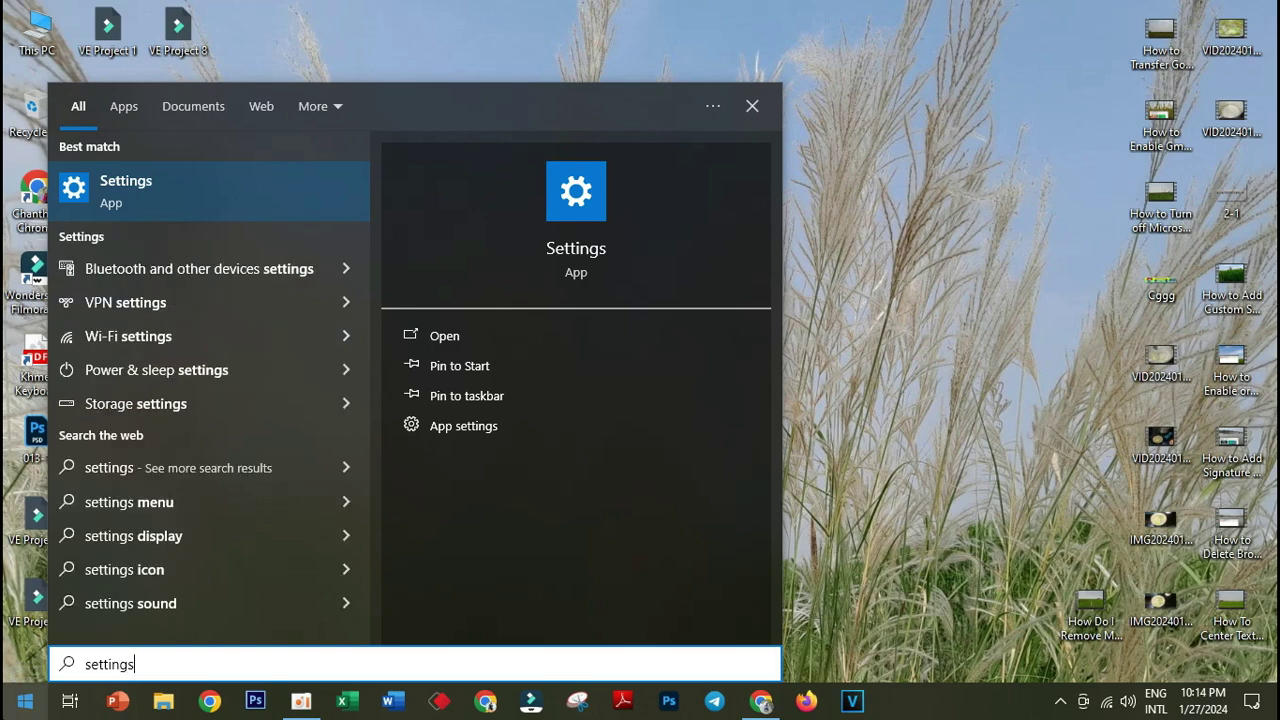
{"action": "left_click", "coordinate": [233, 198]}
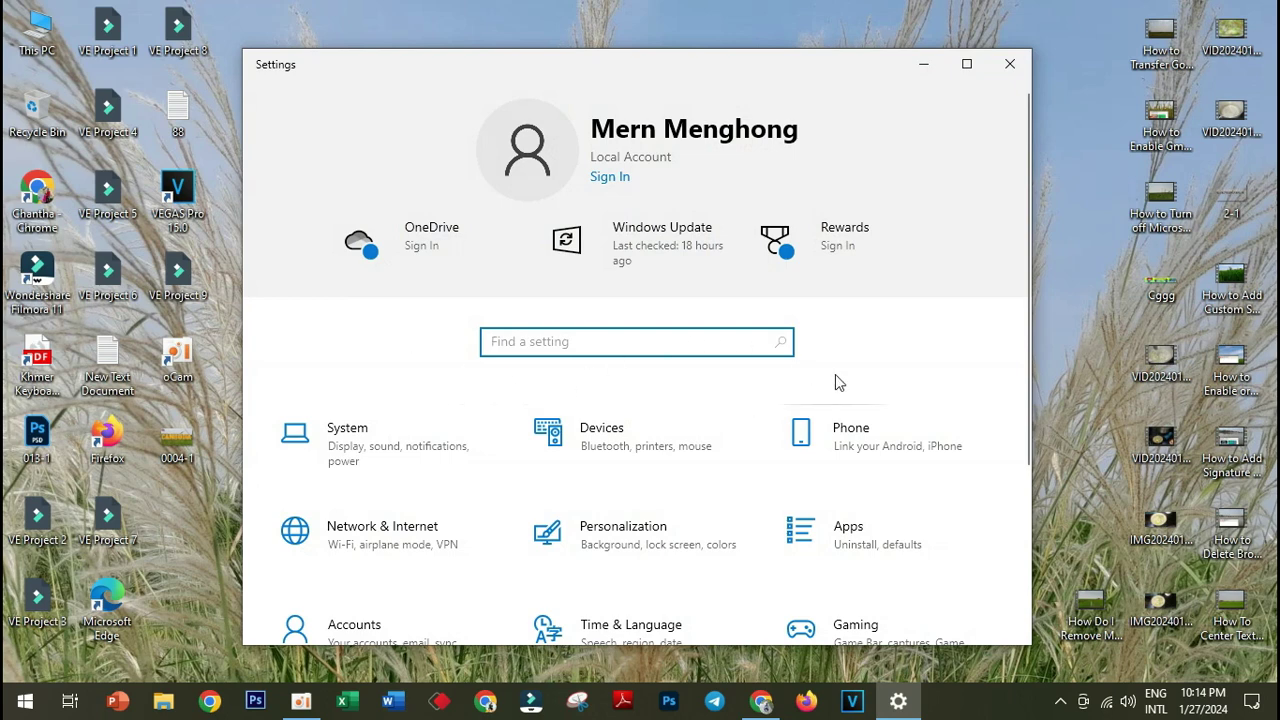
Step: Open the Storage page within the System category of Settings
{"action": "scroll", "coordinate": [765, 422], "scroll_direction": "down", "scroll_amount": 3}
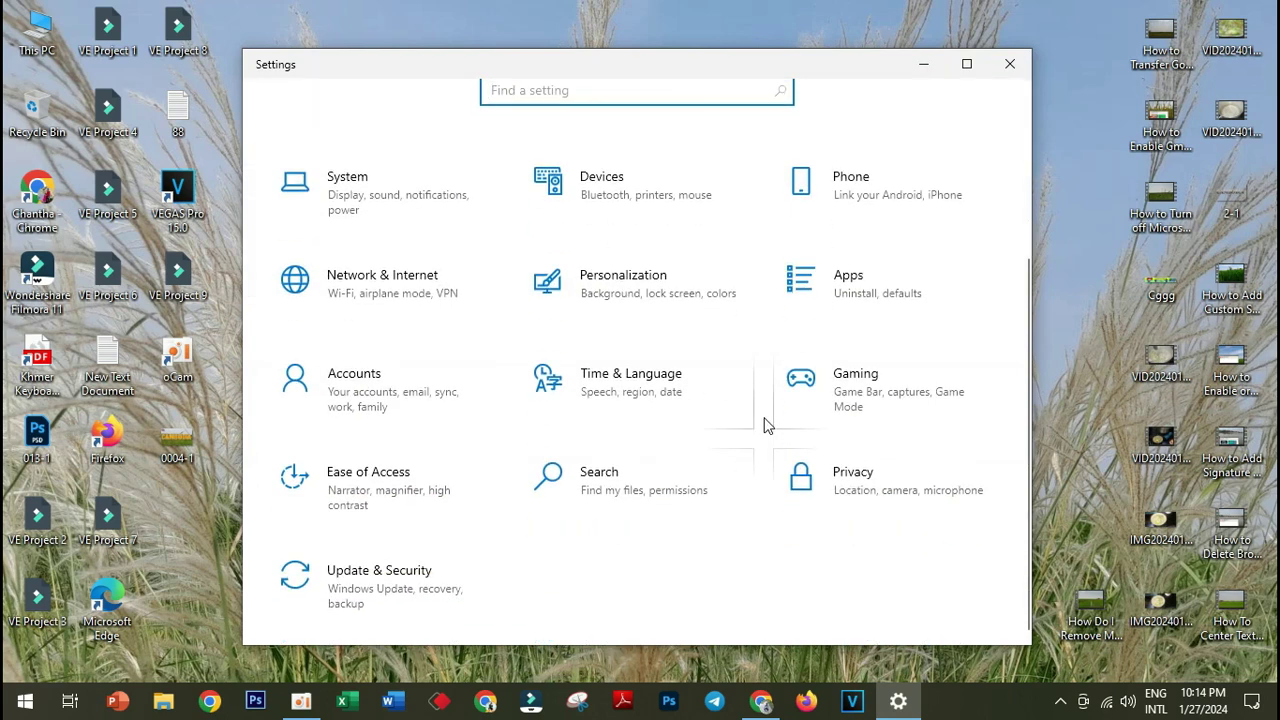
{"action": "scroll", "coordinate": [643, 440], "scroll_direction": "up", "scroll_amount": 3}
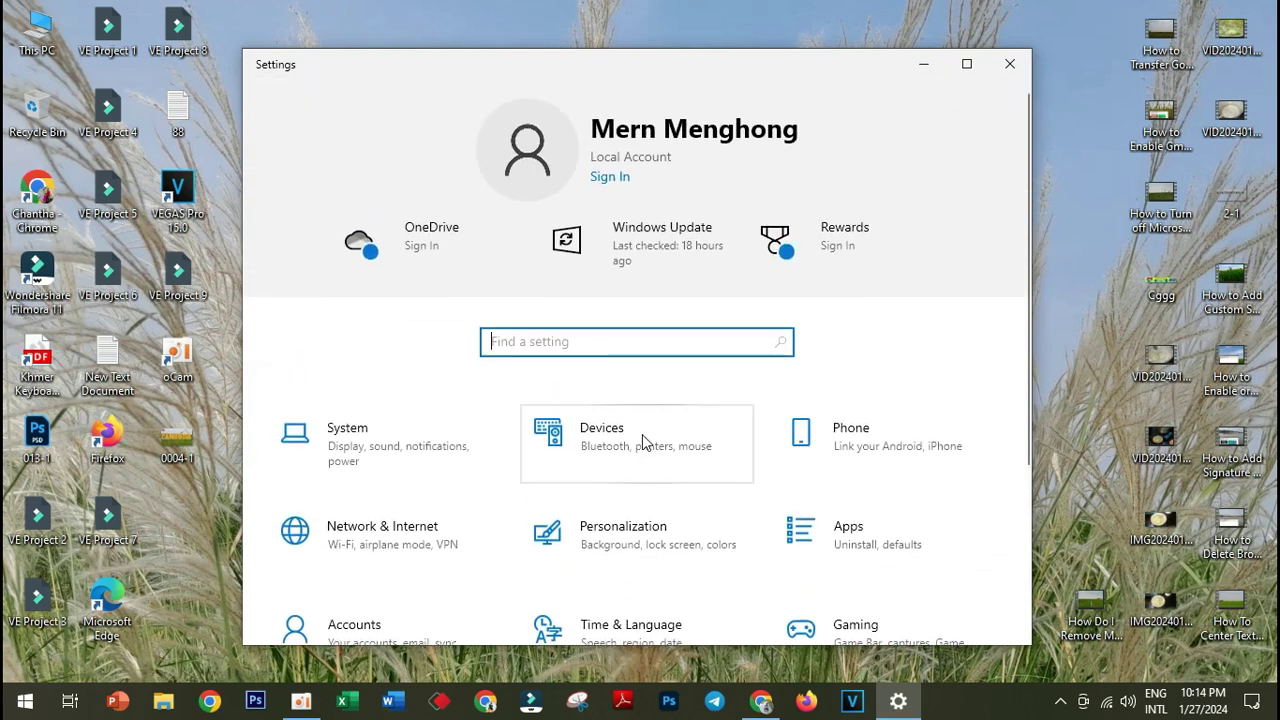
{"action": "scroll", "coordinate": [643, 440], "scroll_direction": "down", "scroll_amount": 3}
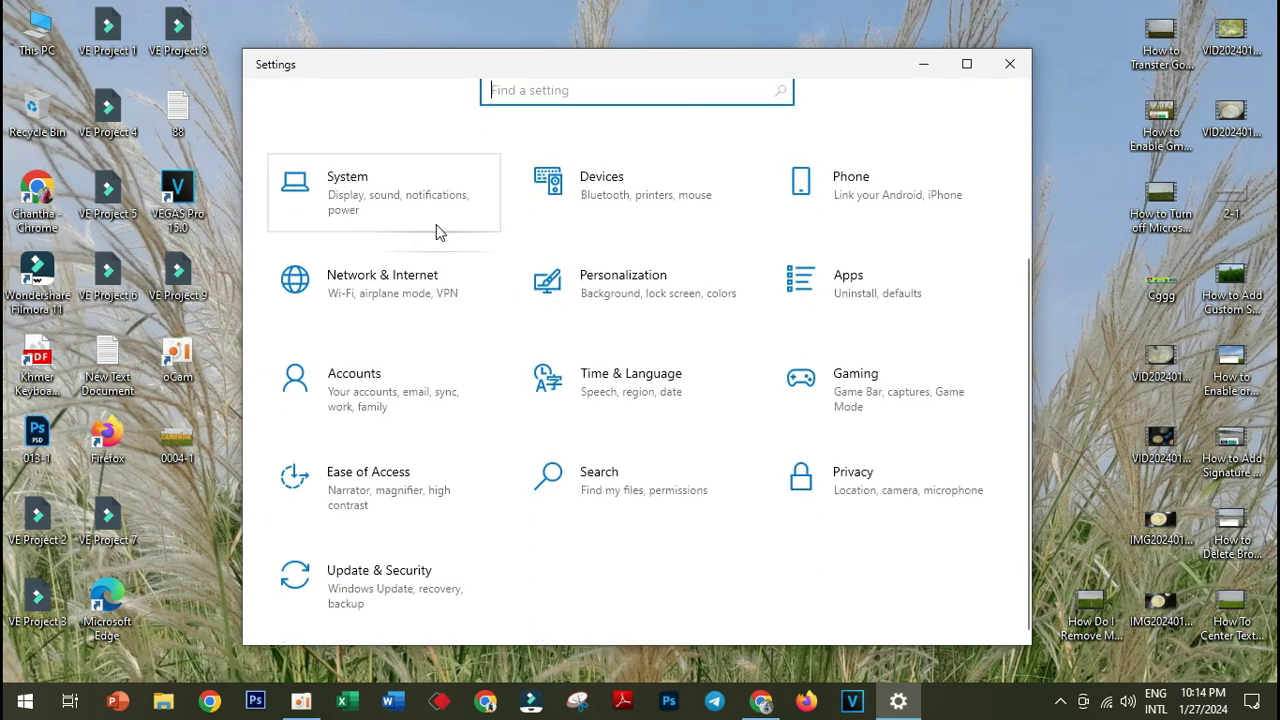
{"action": "left_click", "coordinate": [408, 191]}
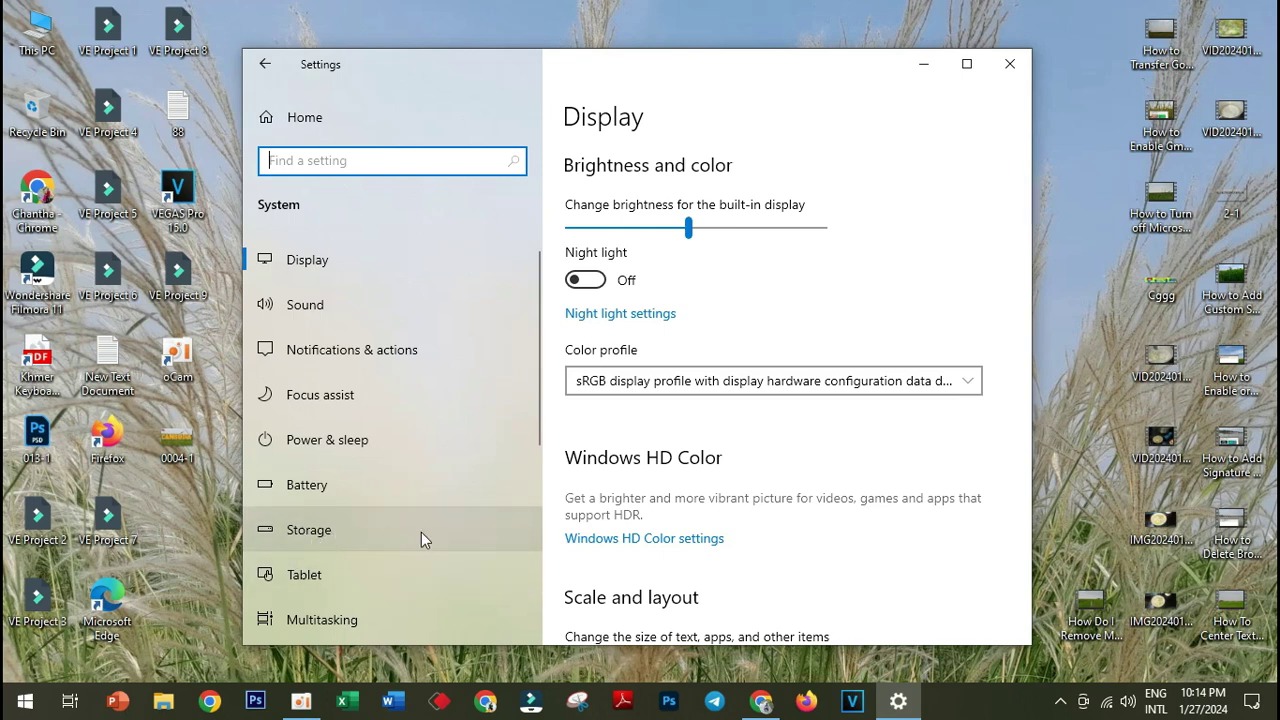
{"action": "left_click", "coordinate": [335, 530]}
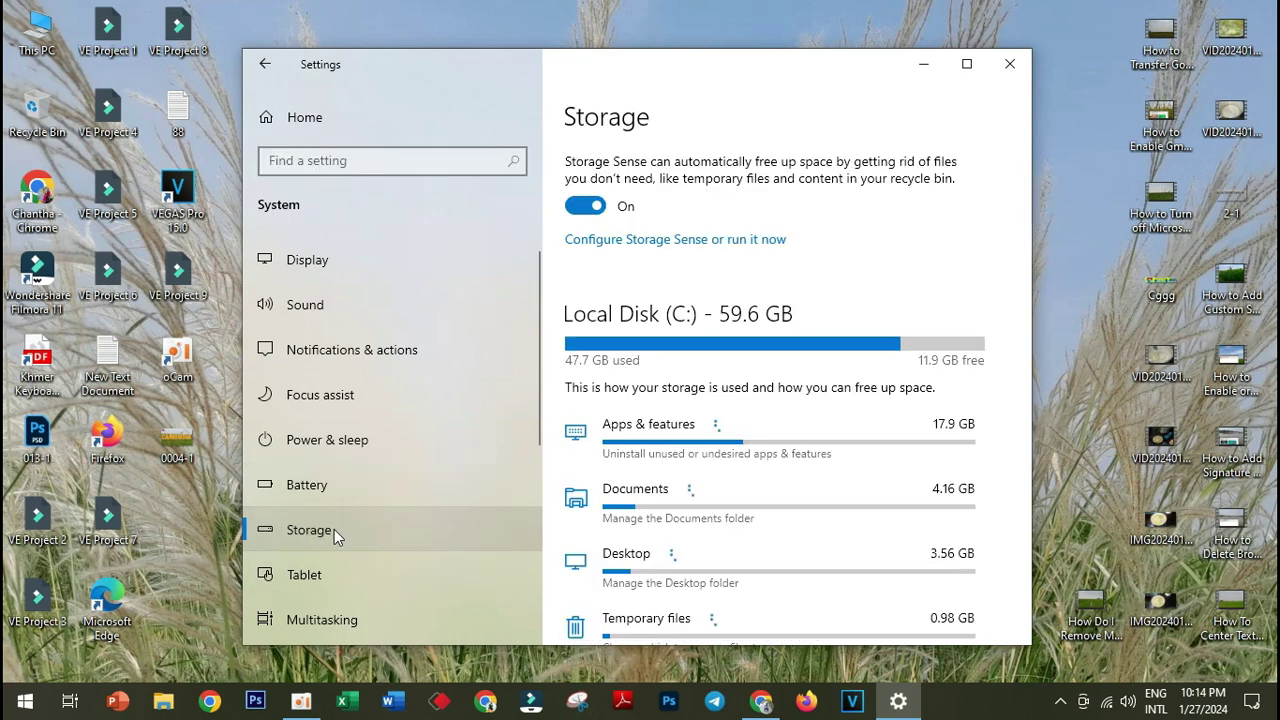
Step: Review the Storage Sense option and the Local Disk (C:) usage categories, and close the Settings window
{"action": "scroll", "coordinate": [1005, 318], "scroll_direction": "down", "scroll_amount": 10}
{"action": "scroll", "coordinate": [1005, 318], "scroll_direction": "up", "scroll_amount": 10}
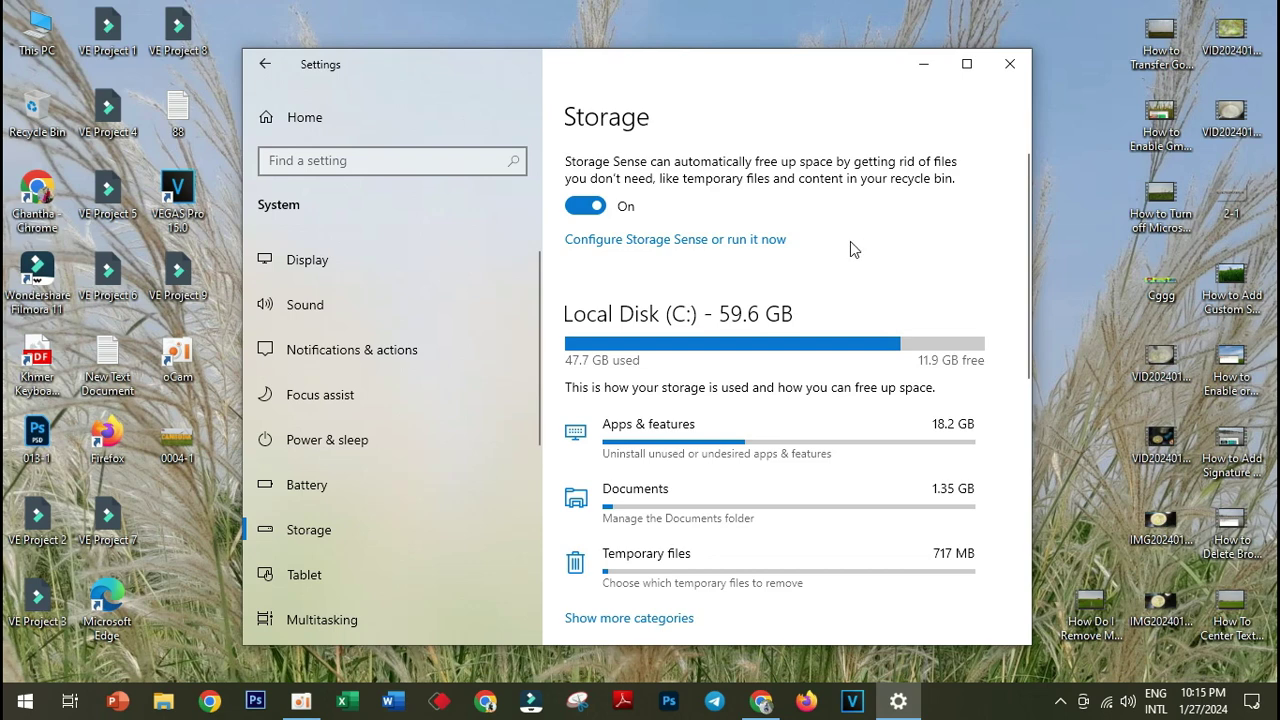
{"action": "left_click", "coordinate": [1013, 66]}
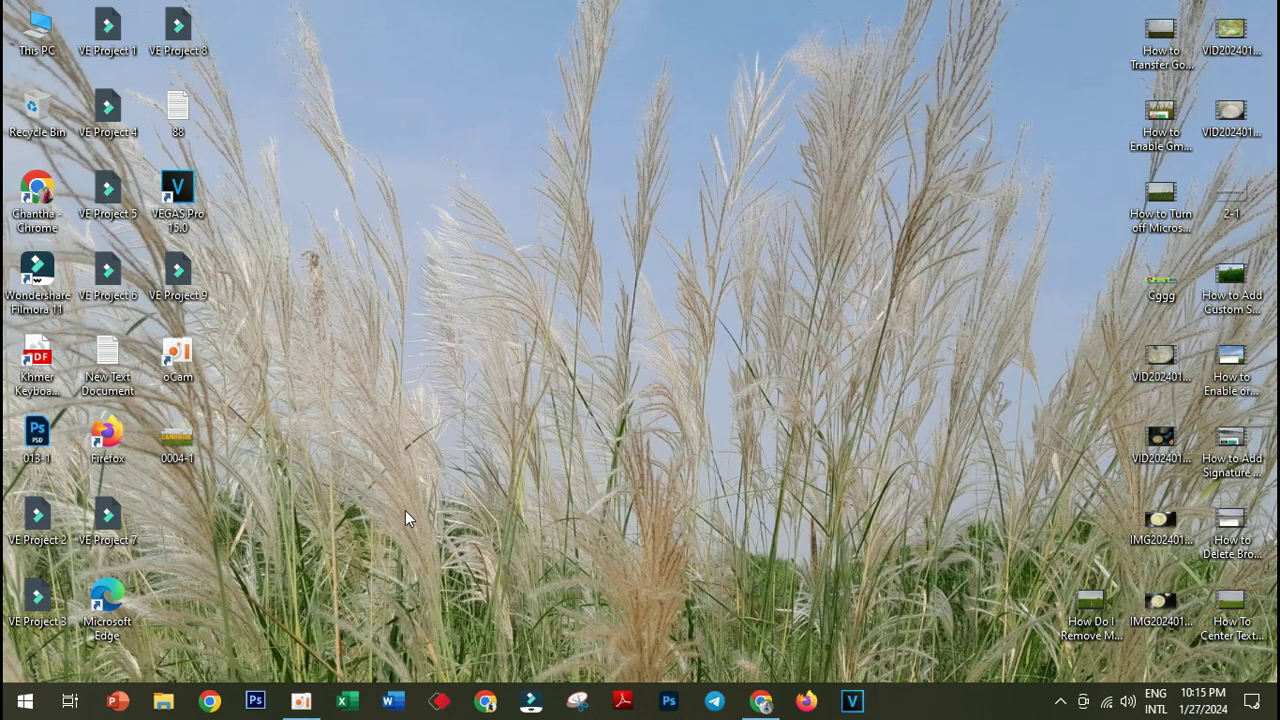